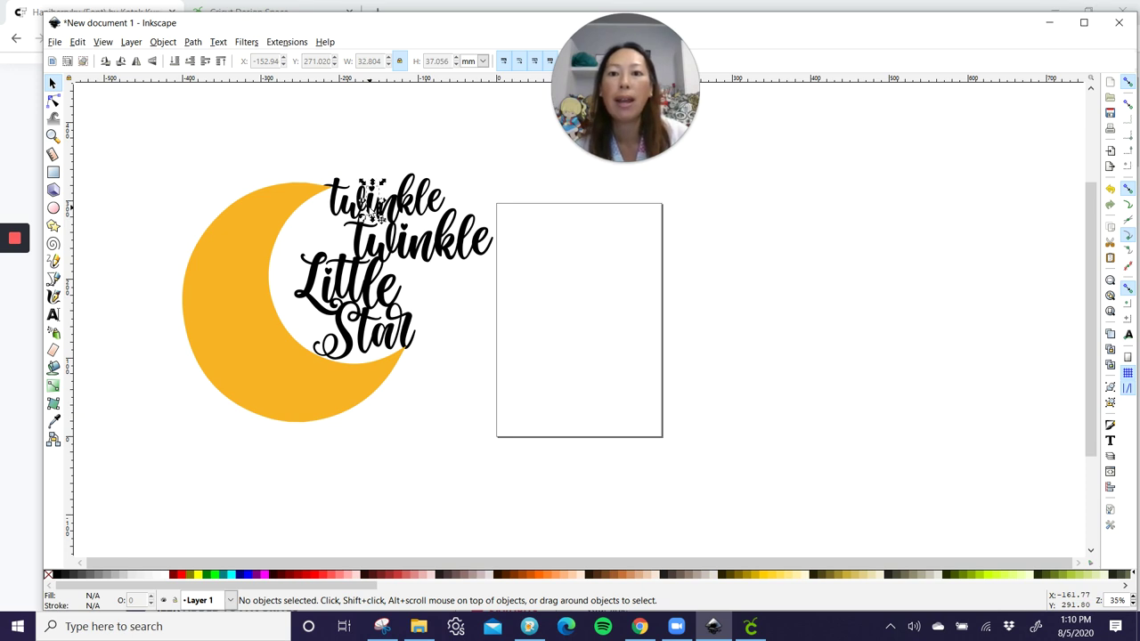
Adjust the end of the upper "twinkle" to overlap the word below, enlarging the l to about 21.8 × 53 mm and shifting the e.
{"action": "left_click", "coordinate": [369, 208]}
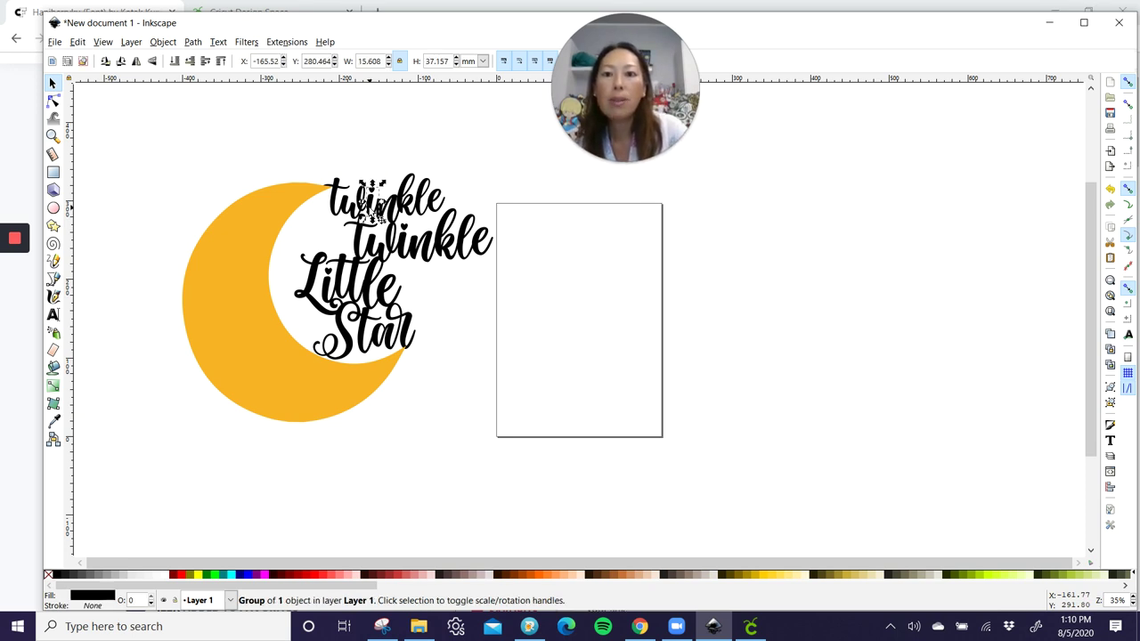
{"action": "left_click", "coordinate": [552, 266]}
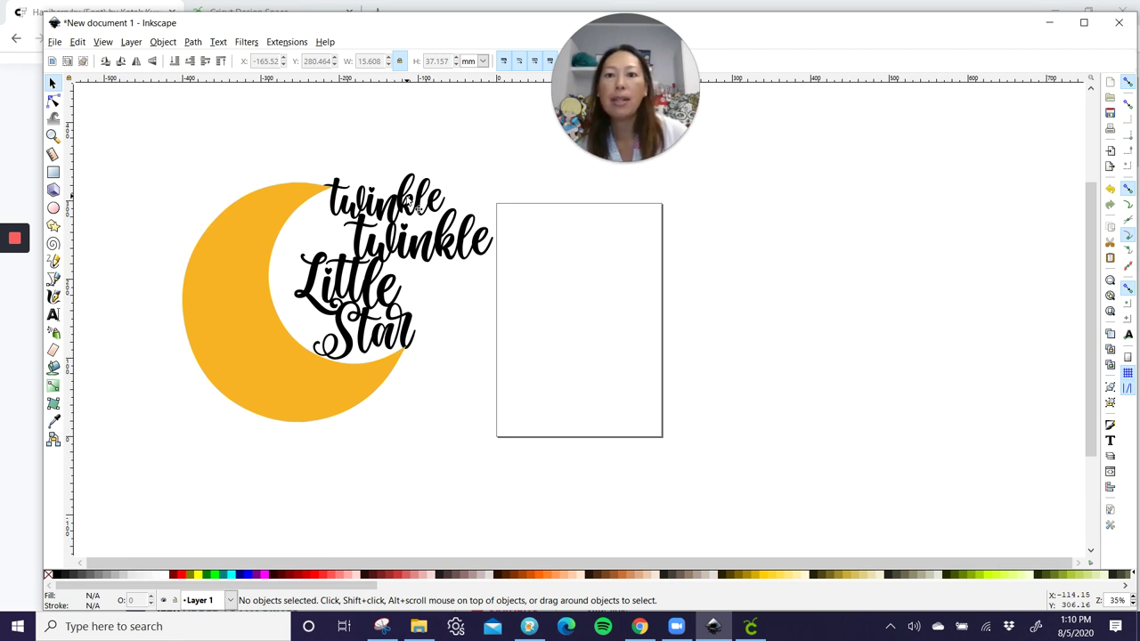
{"action": "left_click", "coordinate": [429, 217]}
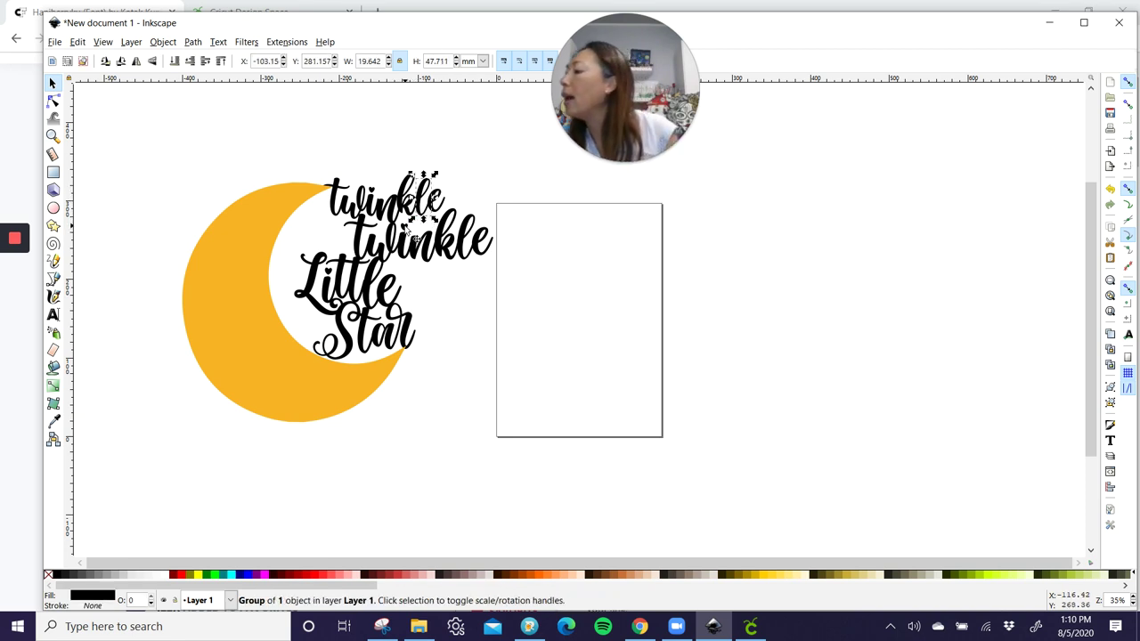
{"action": "left_click", "coordinate": [600, 228]}
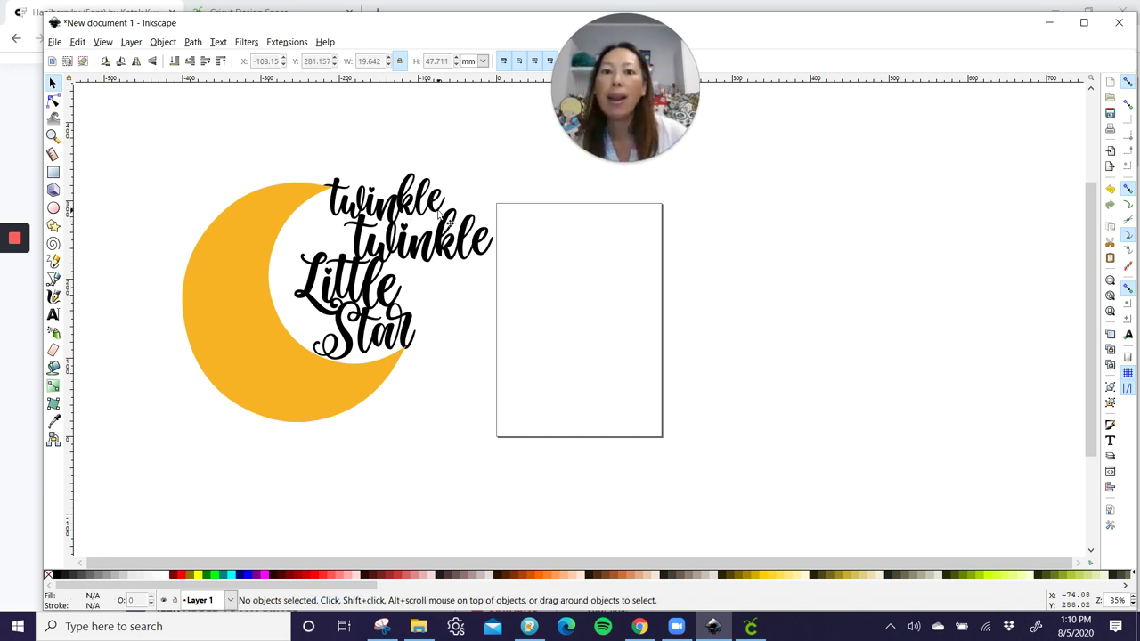
{"action": "left_click", "coordinate": [437, 213]}
{"action": "key", "text": "Up"}
{"action": "key", "text": "Up"}
{"action": "key", "text": "Up"}
{"action": "key", "text": "Up"}
{"action": "key", "text": "Up"}
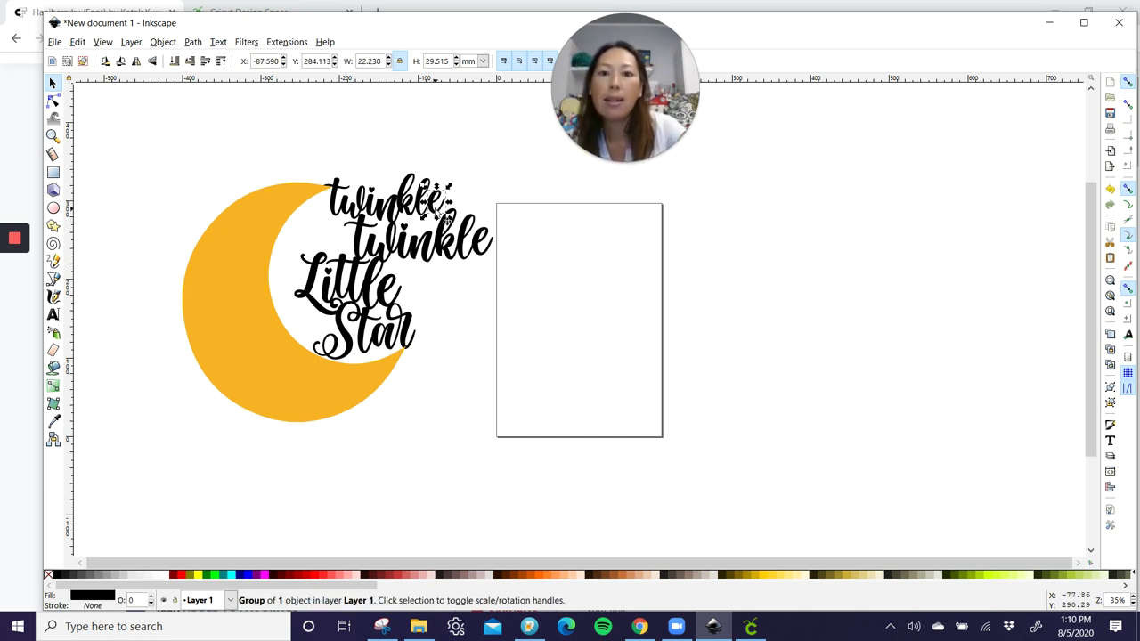
{"action": "mouse_move", "coordinate": [451, 223]}
{"action": "left_mouse_down"}
{"action": "mouse_move", "coordinate": [427, 217]}
{"action": "mouse_move", "coordinate": [438, 225]}
{"action": "left_mouse_up"}
{"action": "left_click", "coordinate": [563, 202]}
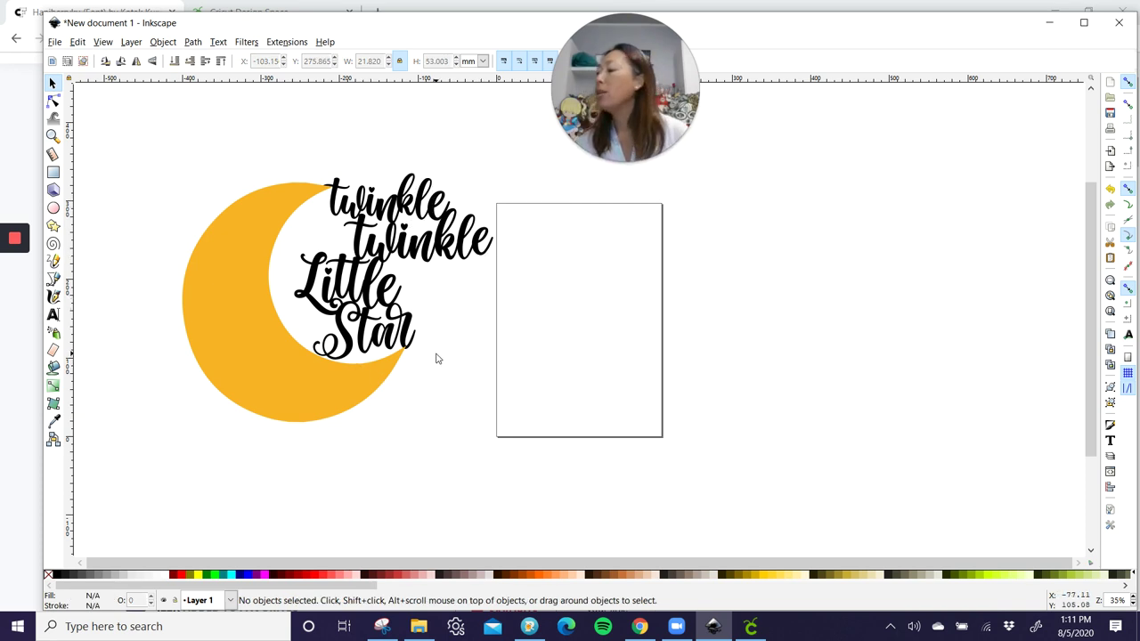
Enlarge the S of "Star" slightly, to about 87.8 × 75.3 mm, extending it toward the moon's inner curve.
{"action": "left_click", "coordinate": [351, 340]}
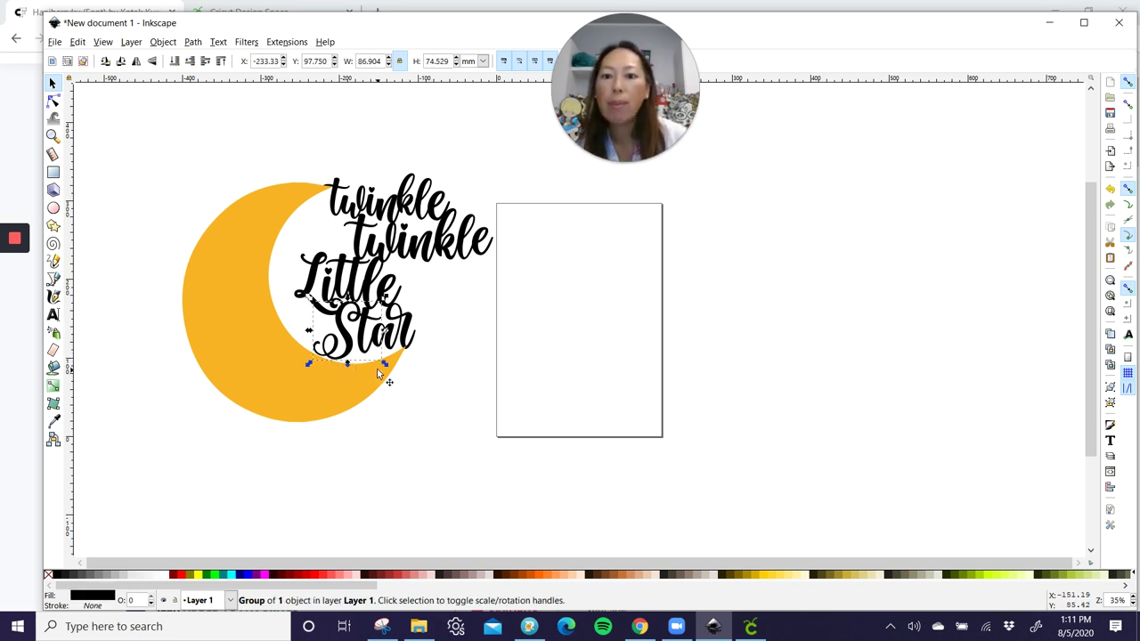
{"action": "left_click_drag", "start_coordinate": [387, 366], "coordinate": [390, 366]}
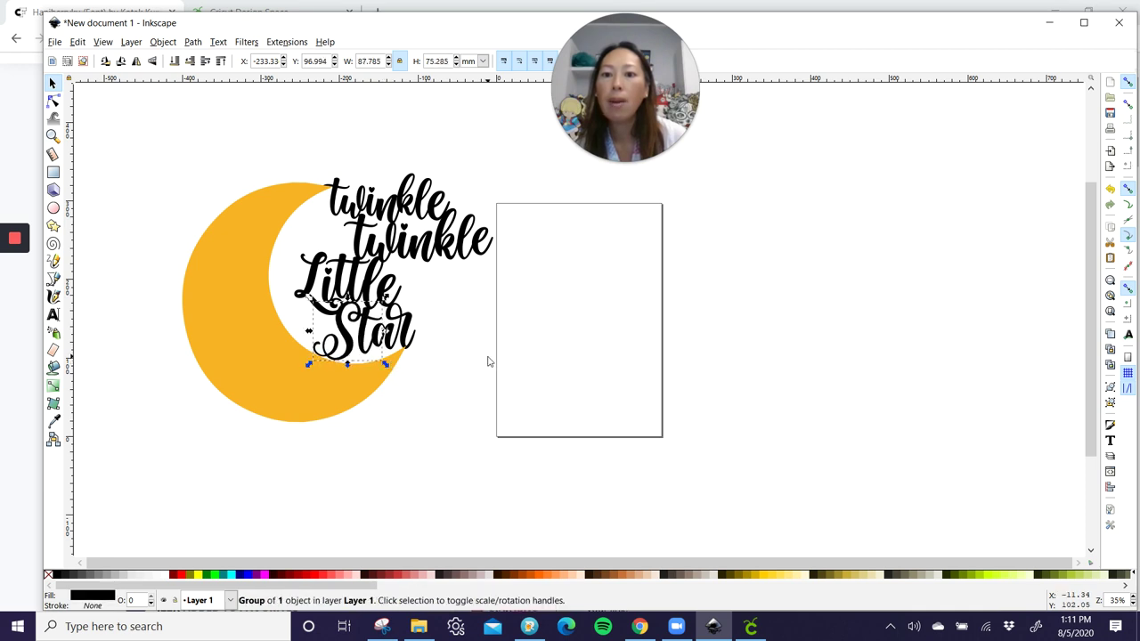
{"action": "left_click", "coordinate": [488, 361]}
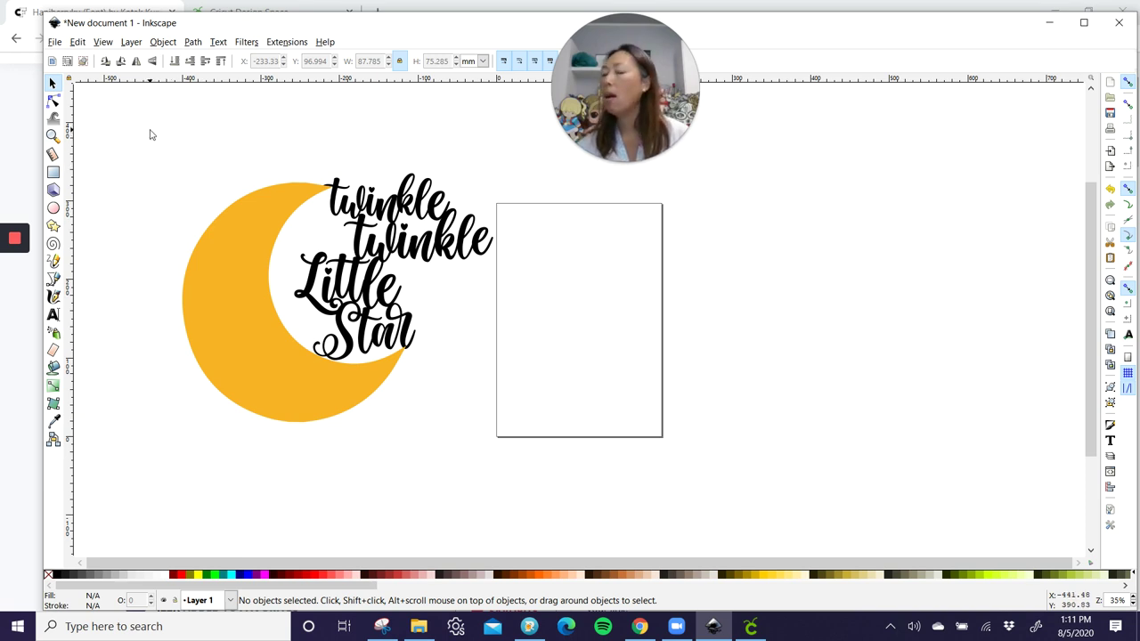
Bucket-fill the yellow moon with magenta, using a grow/shrink value of -20 mm to make a smaller inset moon.
{"action": "left_click", "coordinate": [224, 280]}
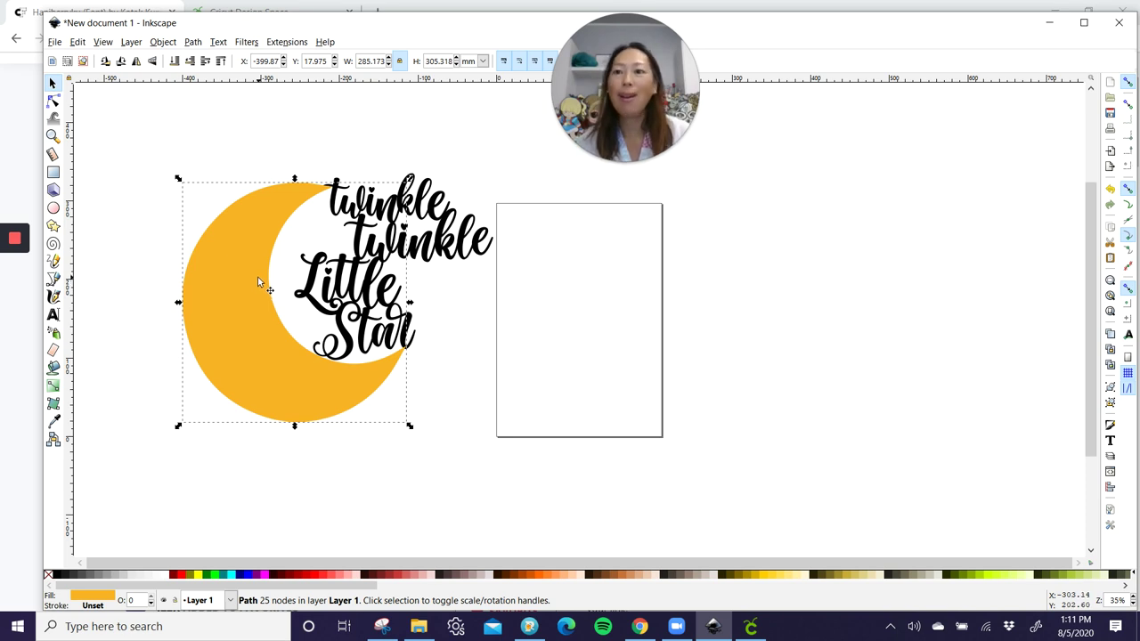
{"action": "left_click", "coordinate": [130, 149]}
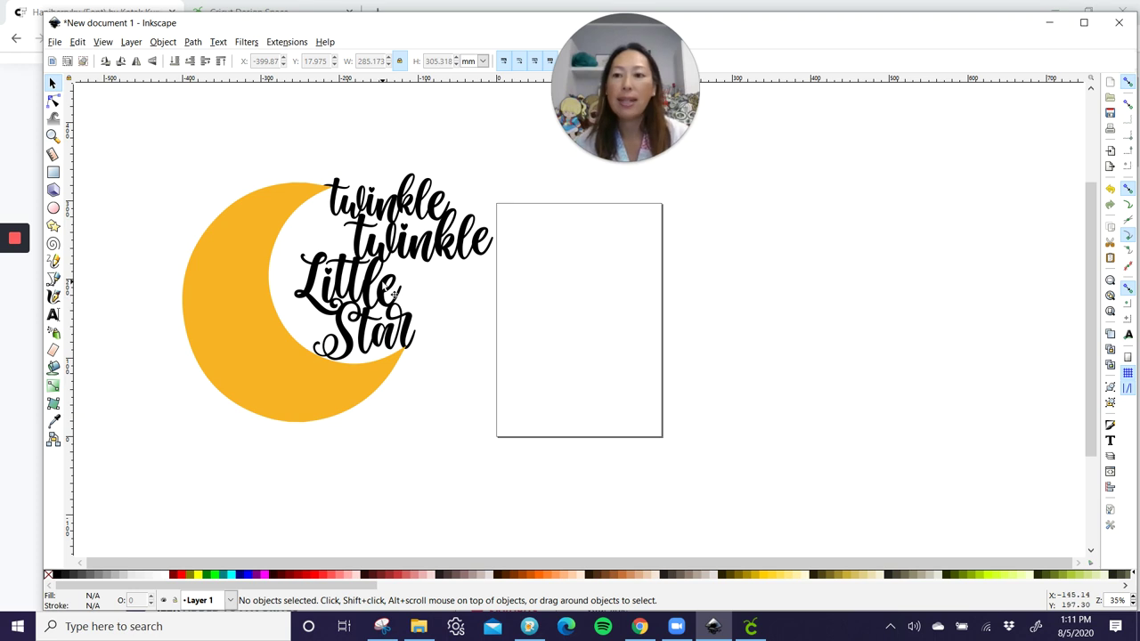
{"action": "left_click", "coordinate": [53, 367]}
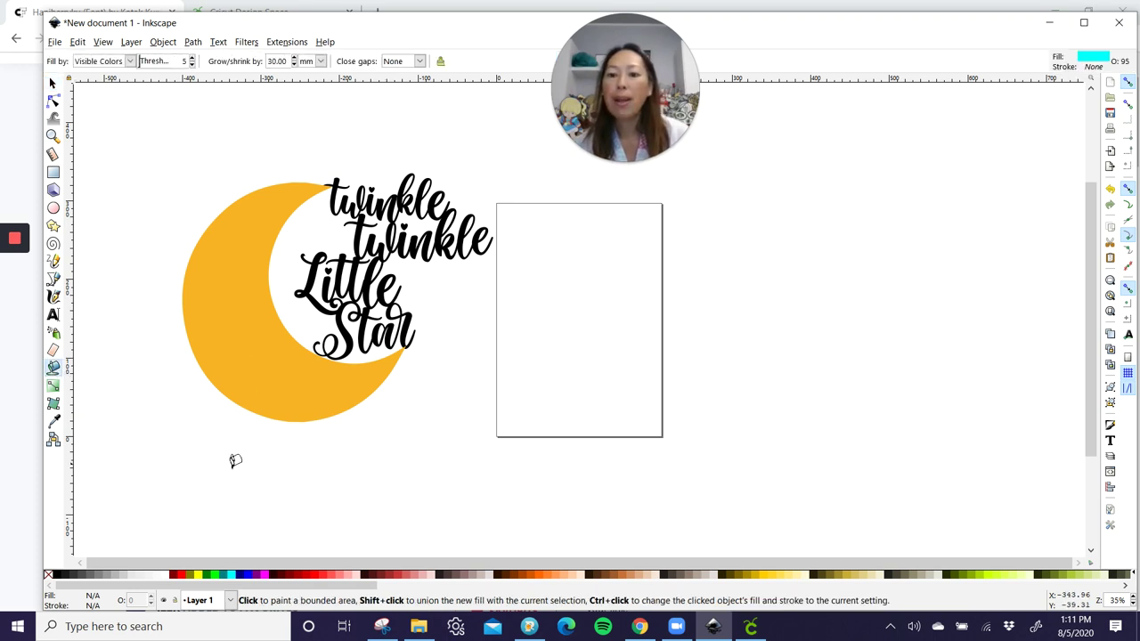
{"action": "left_click", "coordinate": [263, 576]}
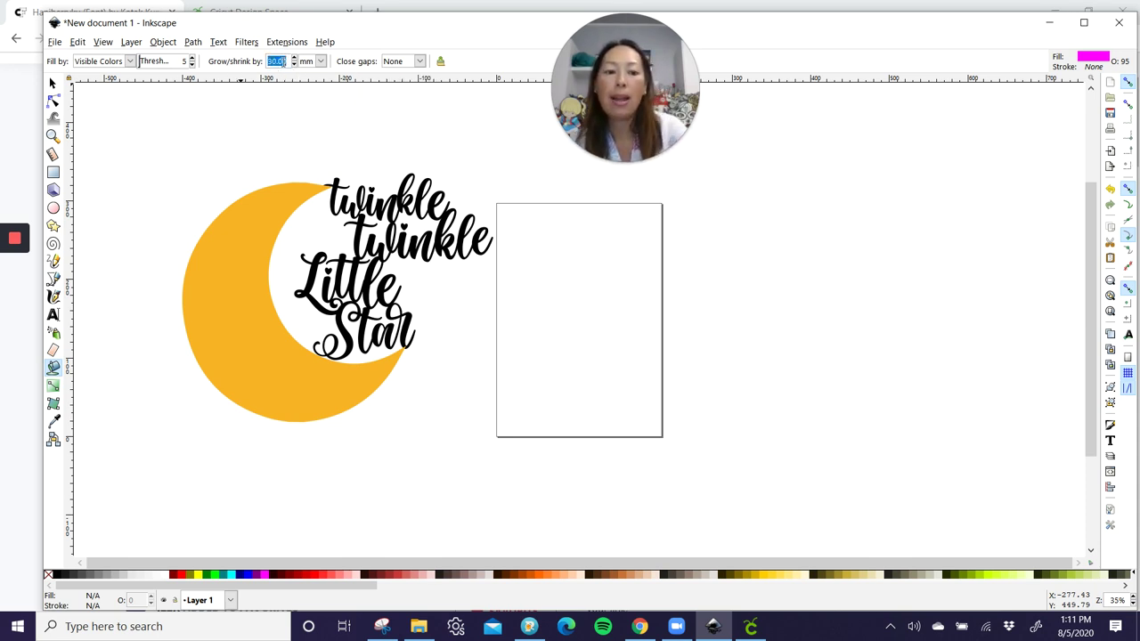
{"action": "key", "text": "BackSpace"}
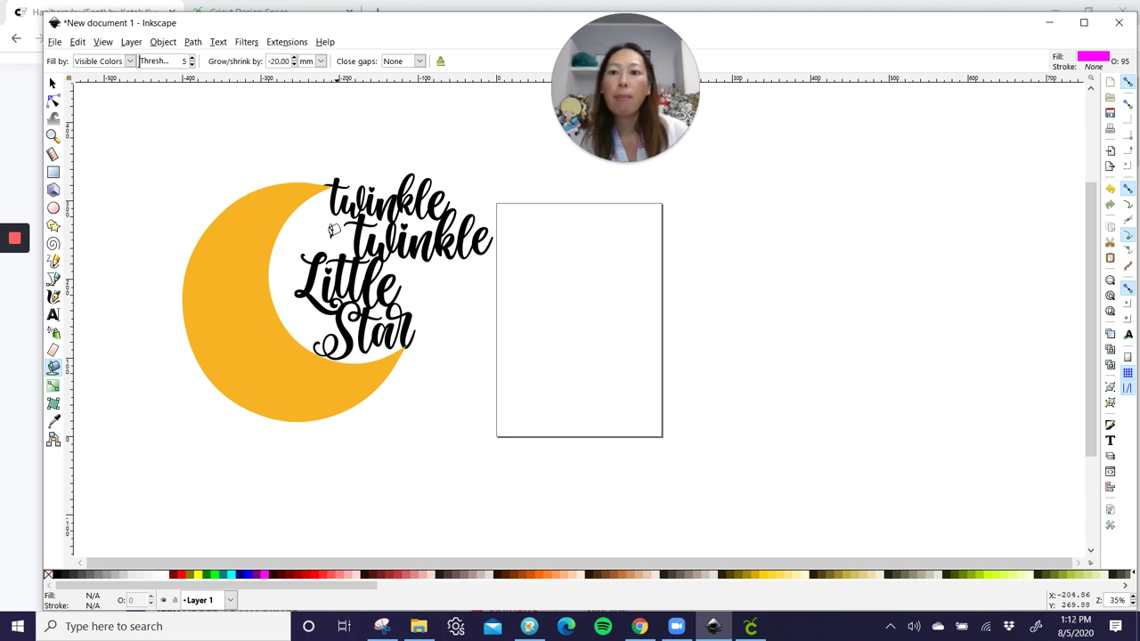
{"action": "left_click", "coordinate": [242, 293]}
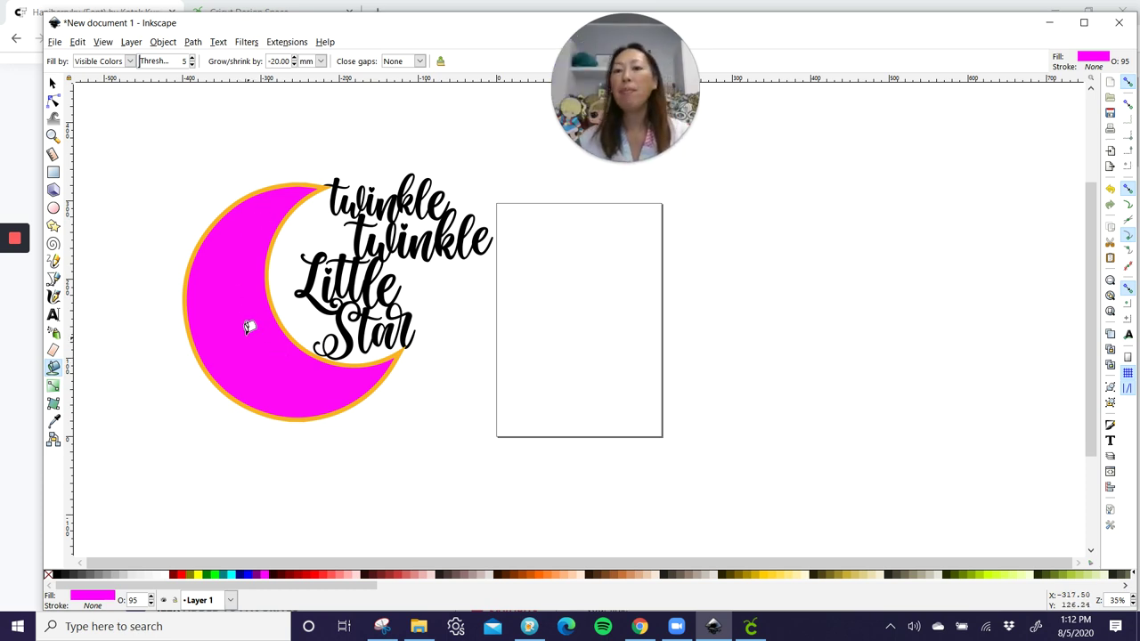
{"action": "left_click", "coordinate": [53, 85]}
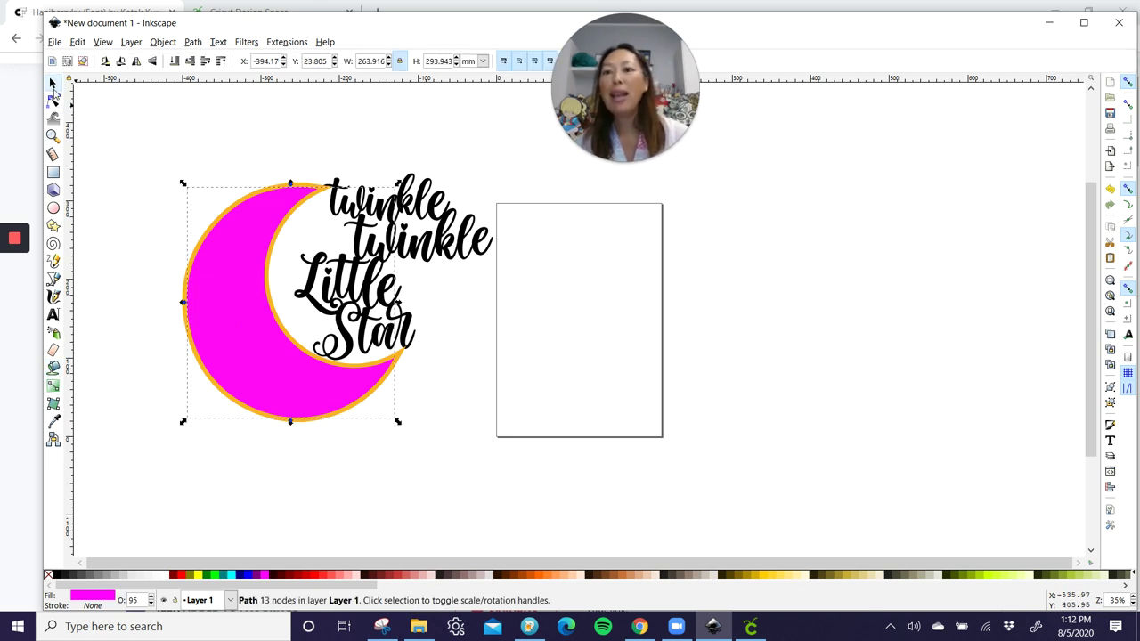
{"action": "left_click", "coordinate": [120, 143]}
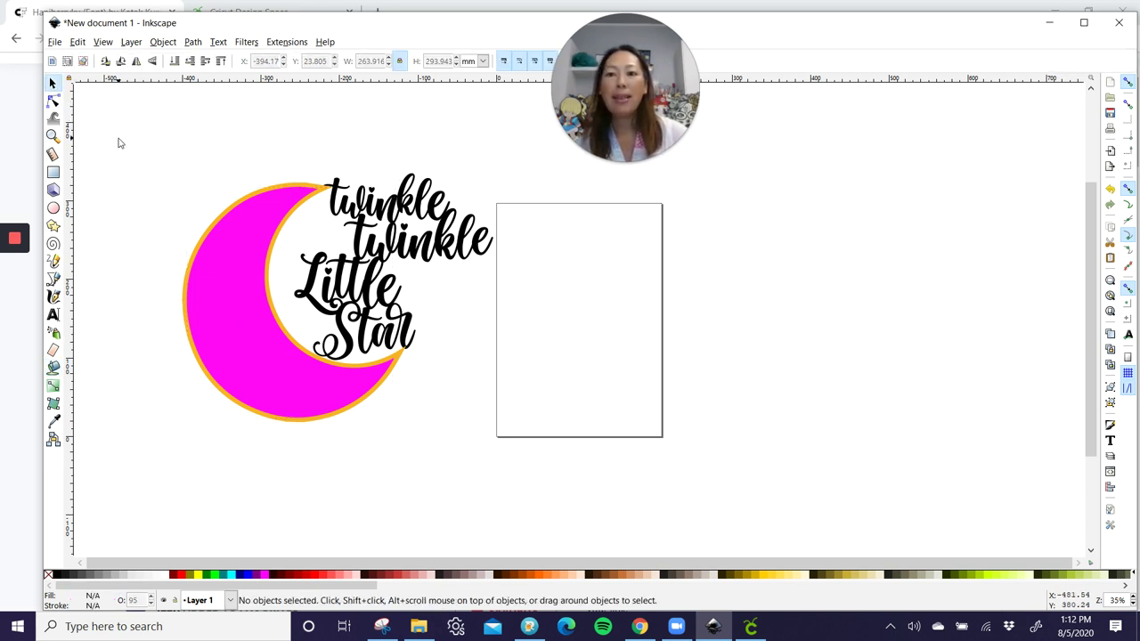
Choose light pink as the bucket fill colour, and move the magenta and yellow moons apart, away from the lettering.
{"action": "left_click", "coordinate": [52, 368]}
{"action": "left_click", "coordinate": [357, 576]}
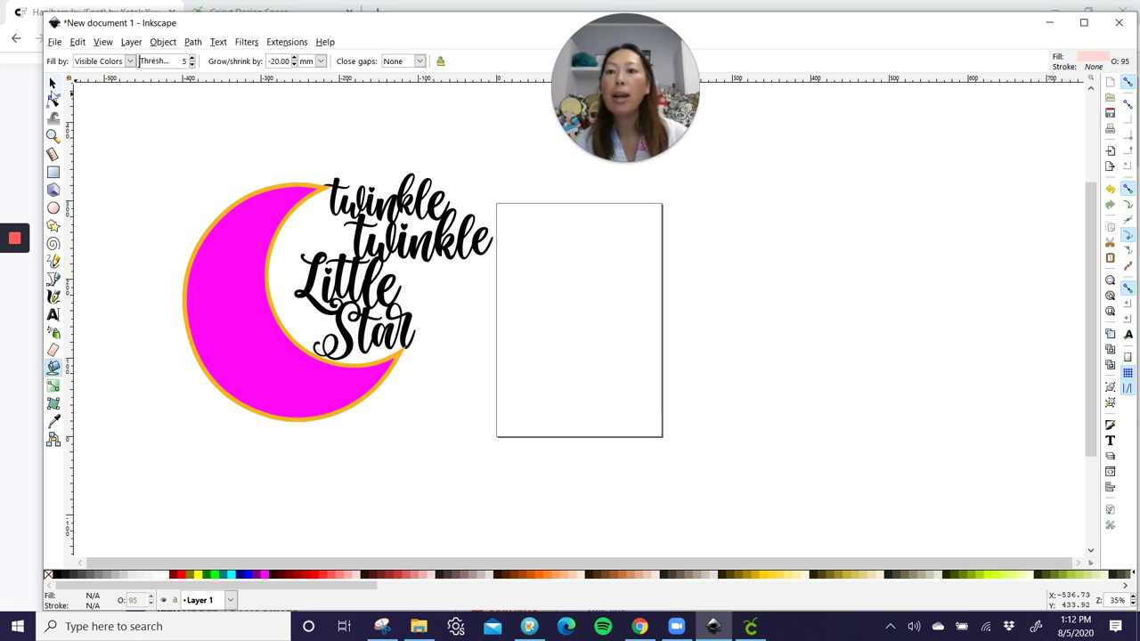
{"action": "left_click", "coordinate": [51, 83]}
{"action": "left_click_drag", "start_coordinate": [194, 196], "coordinate": [246, 316]}
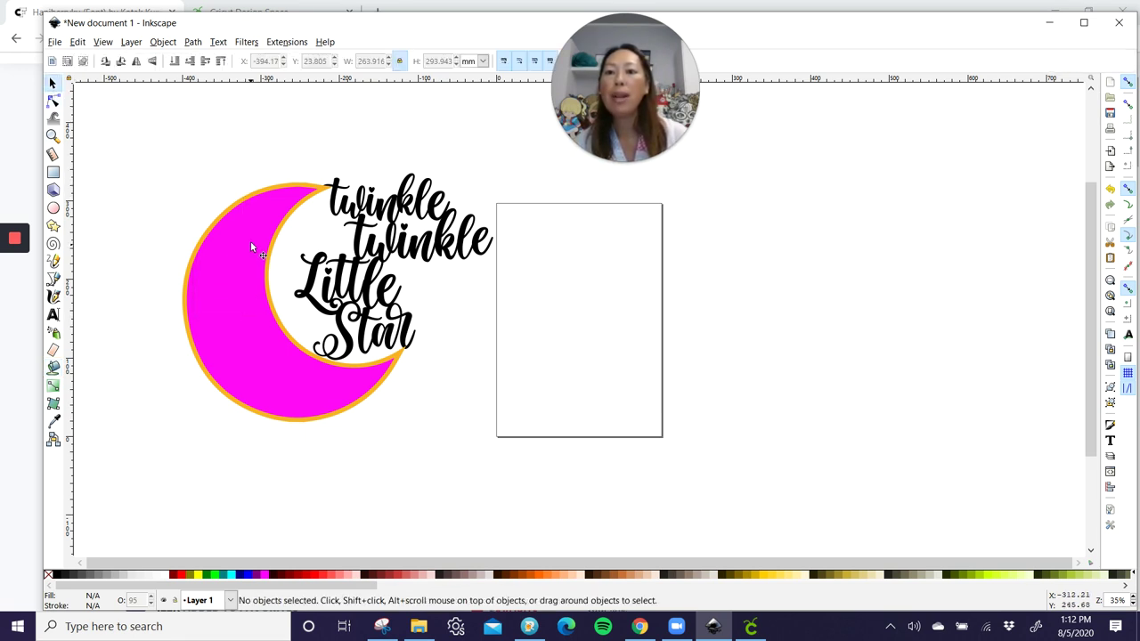
{"action": "left_click_drag", "start_coordinate": [252, 246], "coordinate": [157, 312]}
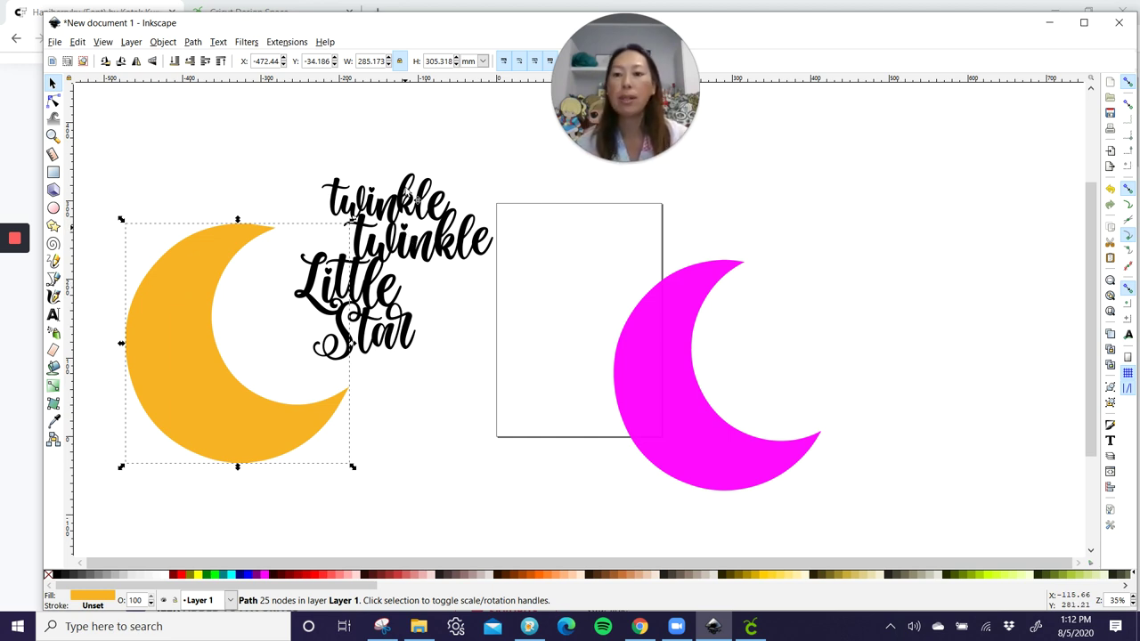
{"action": "left_click", "coordinate": [96, 283]}
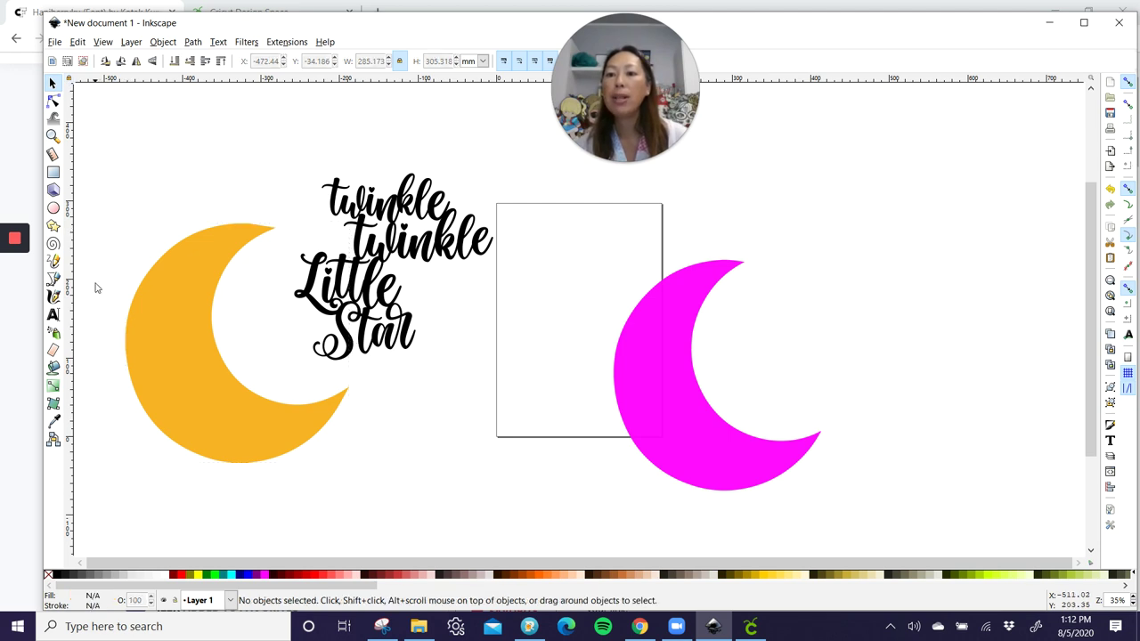
Set the bucket fill's grow/shrink value to 20 mm and fill the yellow moon with light pink.
{"action": "left_click", "coordinate": [53, 367]}
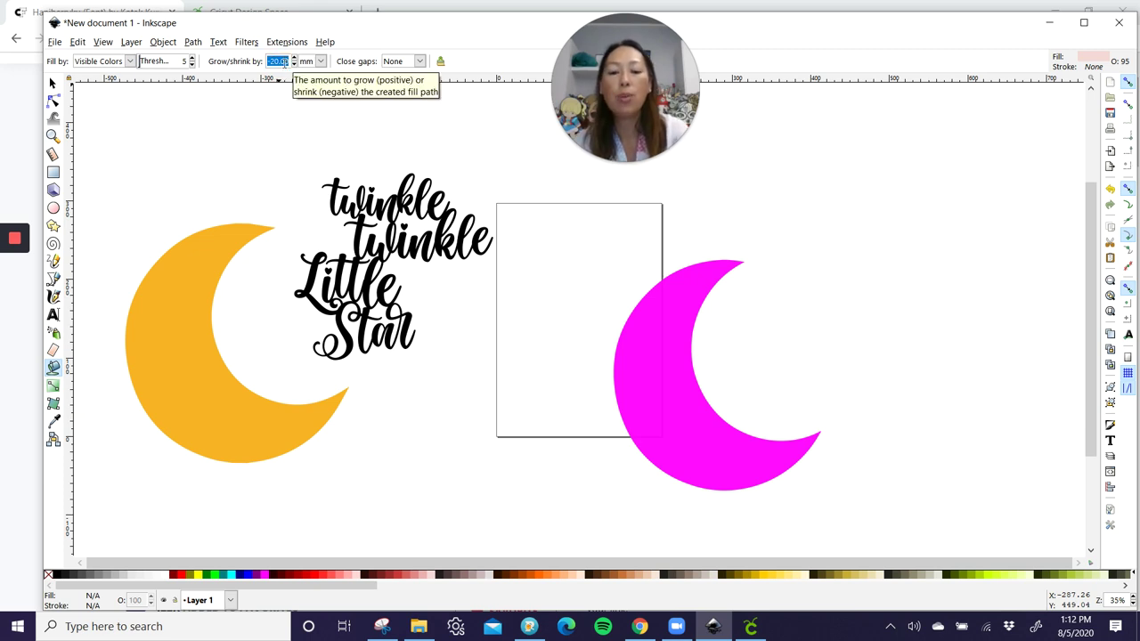
{"action": "type", "text": "2"}
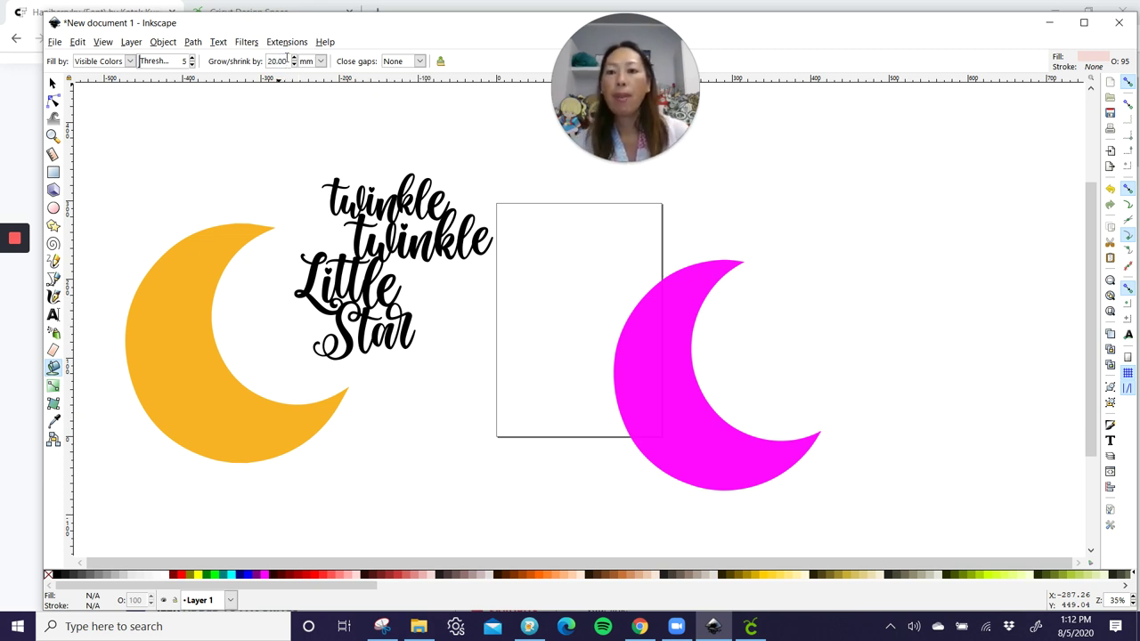
{"action": "left_click", "coordinate": [193, 295]}
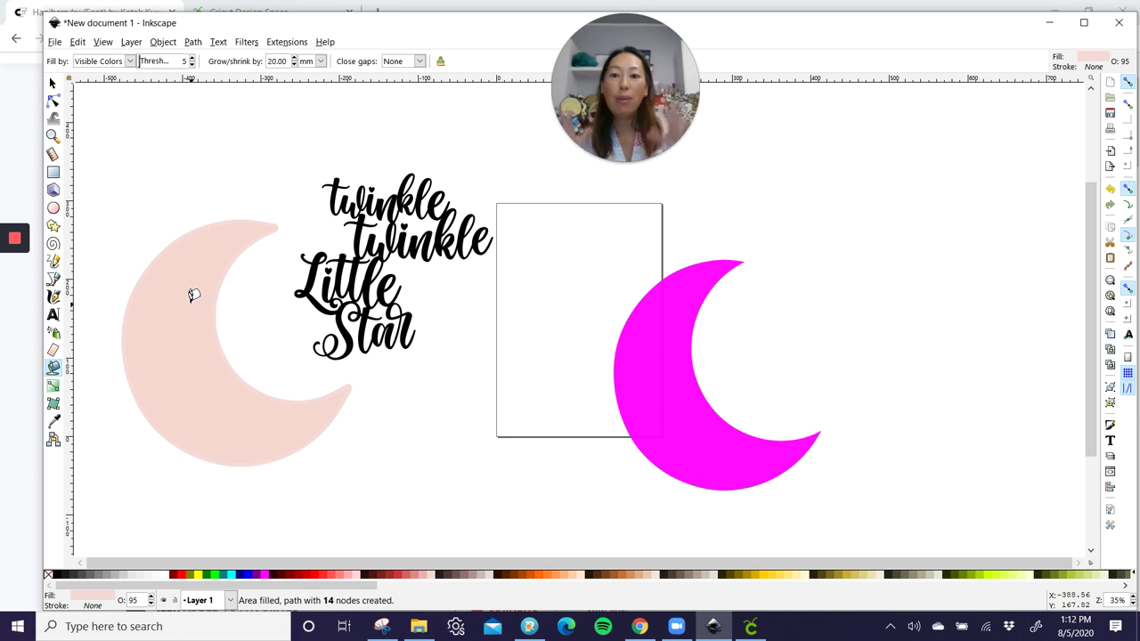
Fill the lettering with the light pink offset, including the i dots of both "twinkle" words, and clear the selection.
{"action": "left_click", "coordinate": [383, 202]}
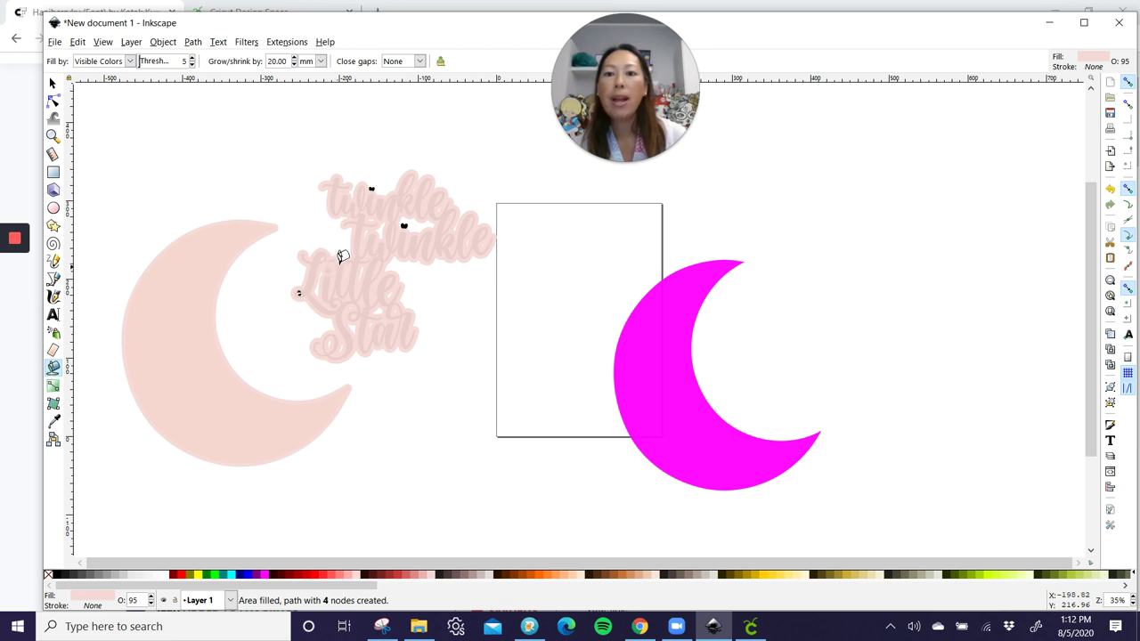
{"action": "left_click", "coordinate": [404, 226]}
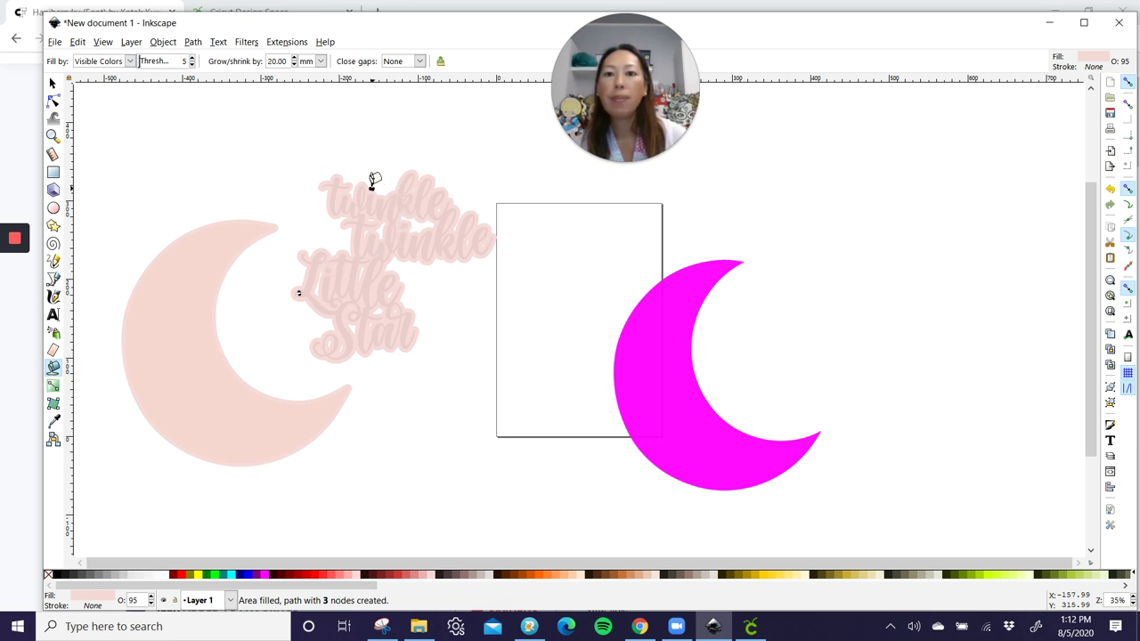
{"action": "left_click", "coordinate": [371, 187]}
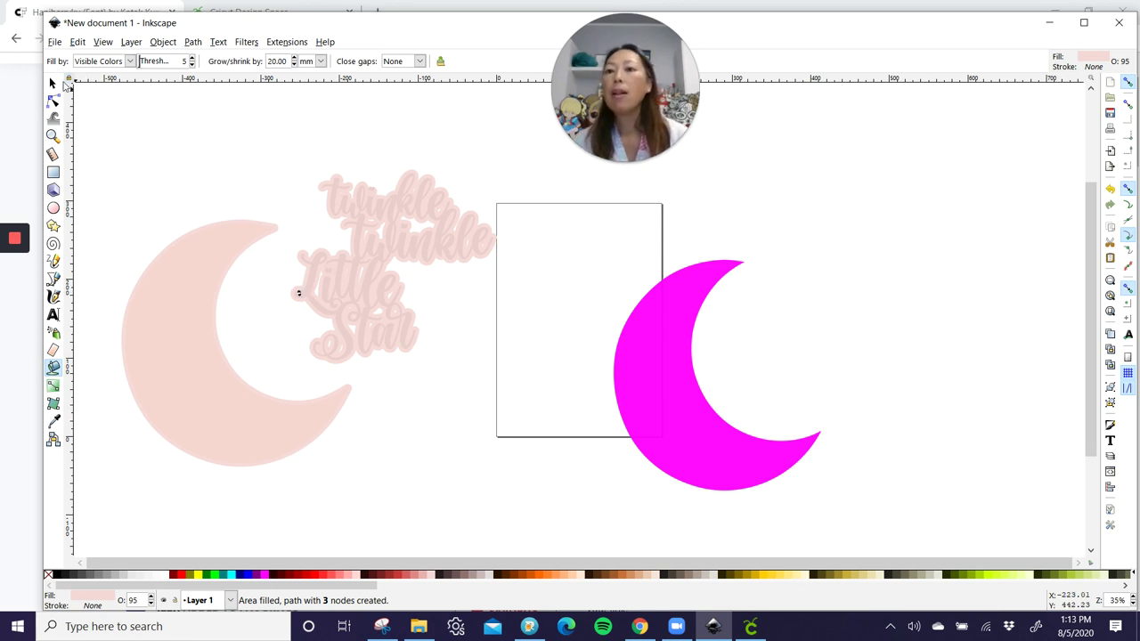
{"action": "left_click", "coordinate": [51, 83]}
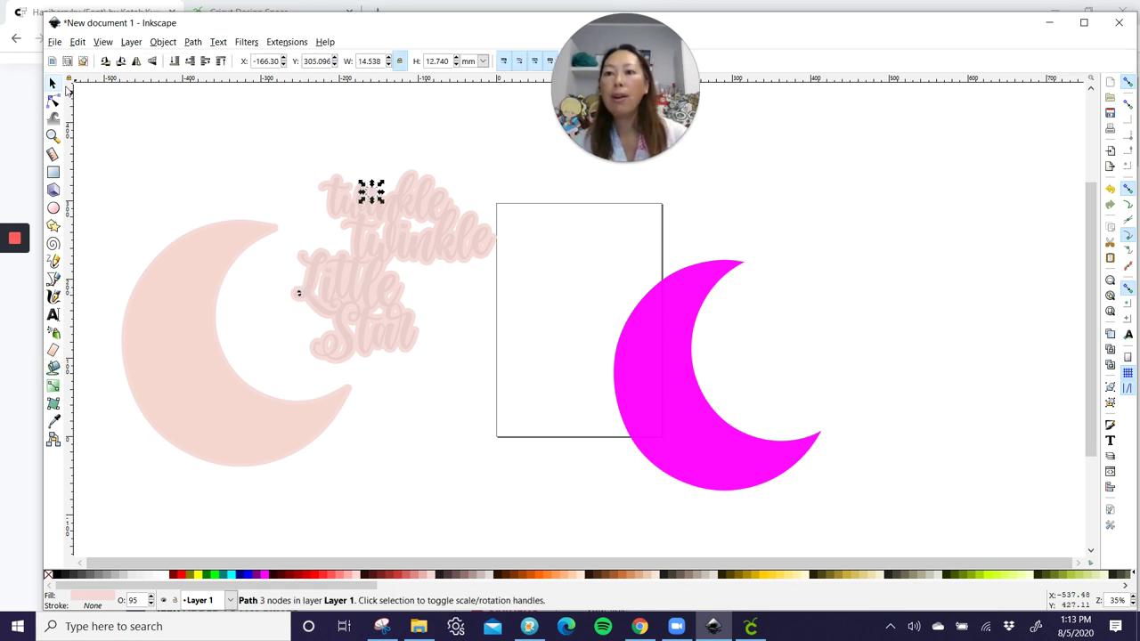
{"action": "left_click", "coordinate": [129, 128]}
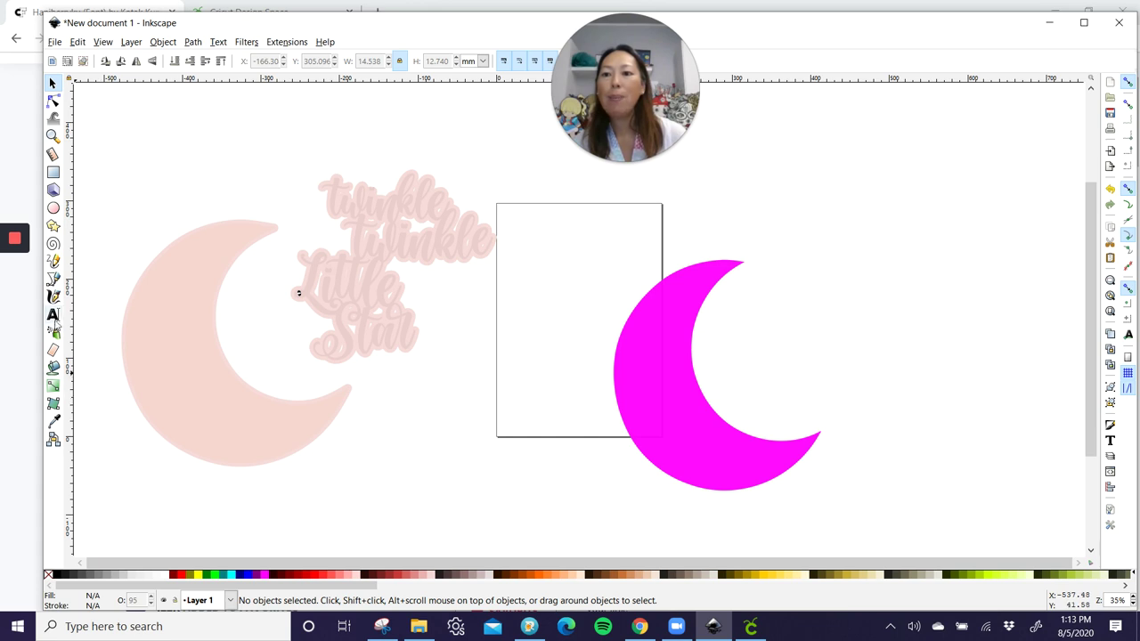
Bucket-fill the pink moon and the lettering with orange, using a grow/shrink value of 40 mm.
{"action": "left_click", "coordinate": [53, 367]}
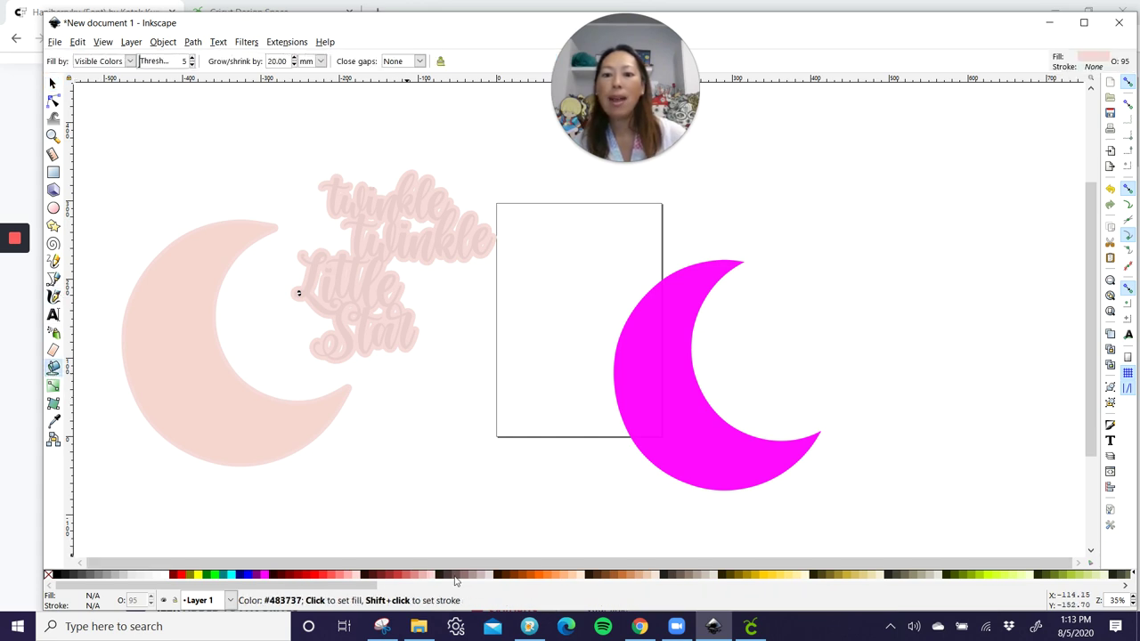
{"action": "left_click", "coordinate": [509, 575]}
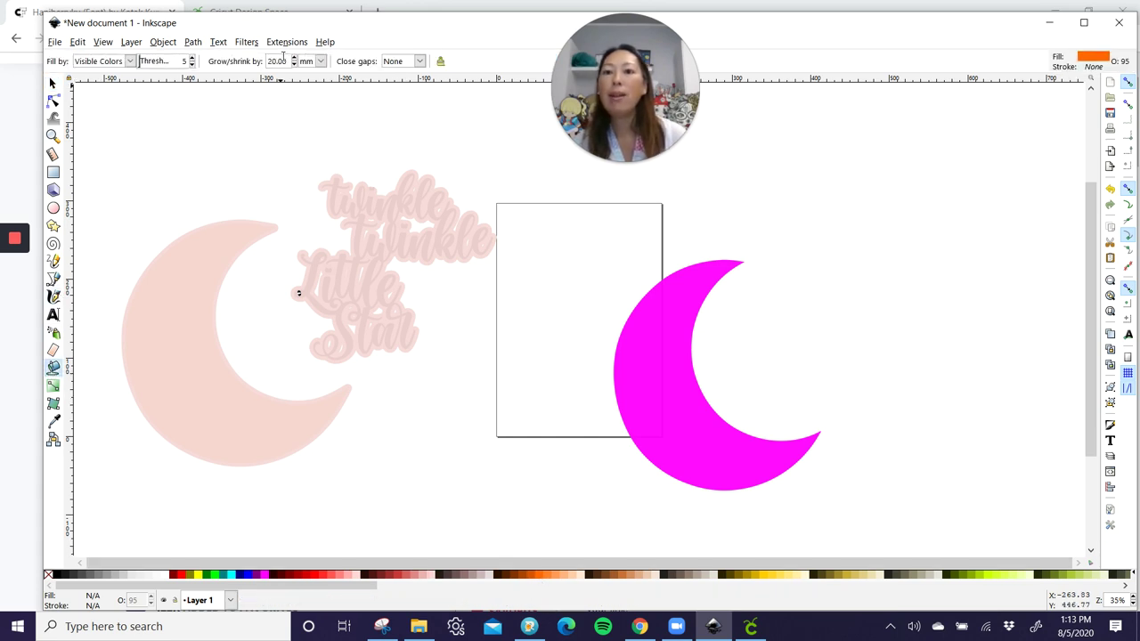
{"action": "type", "text": "40"}
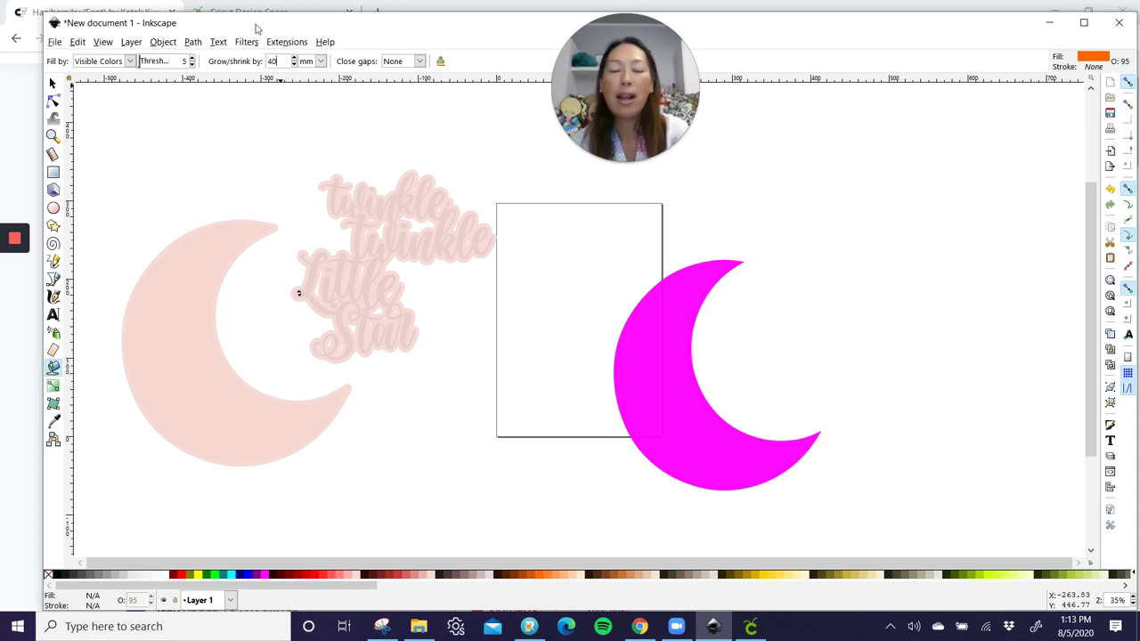
{"action": "key", "text": "Return"}
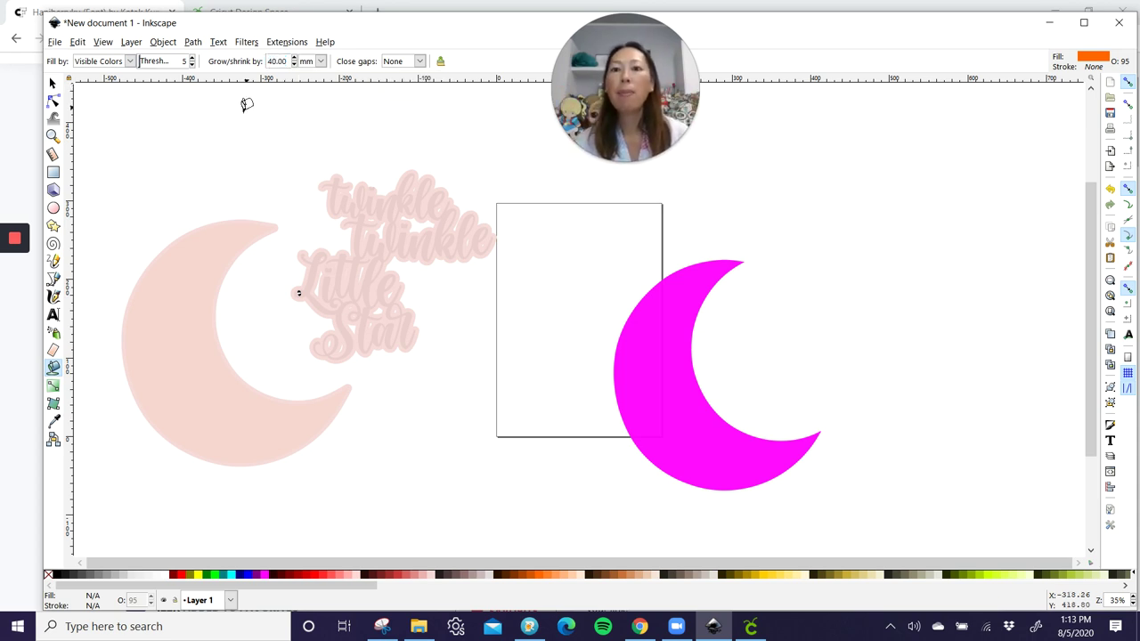
{"action": "left_click", "coordinate": [191, 298]}
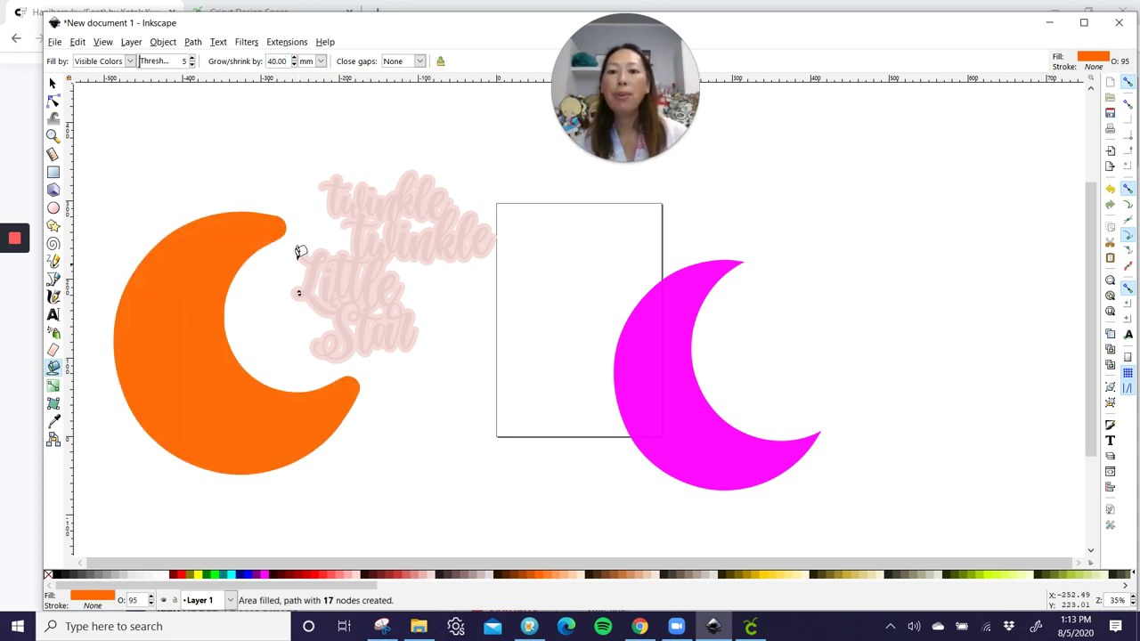
{"action": "left_click", "coordinate": [369, 199]}
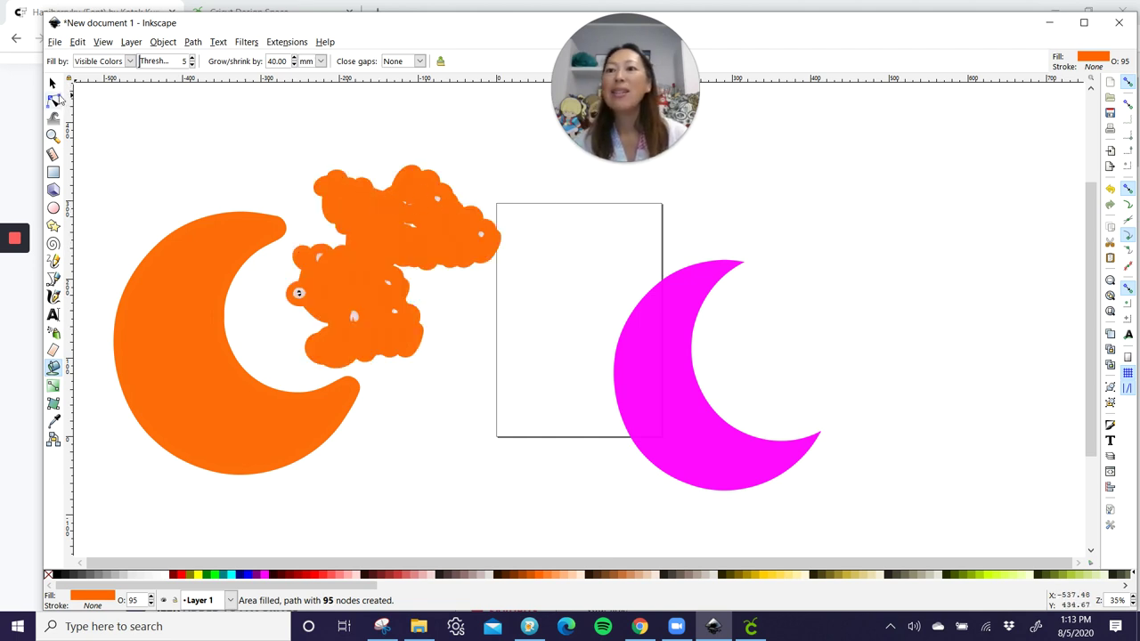
Select all the moons and lettering layers and apply Object to Path to them.
{"action": "left_click", "coordinate": [51, 82]}
{"action": "left_click", "coordinate": [92, 105]}
{"action": "left_click_drag", "start_coordinate": [92, 105], "coordinate": [880, 521]}
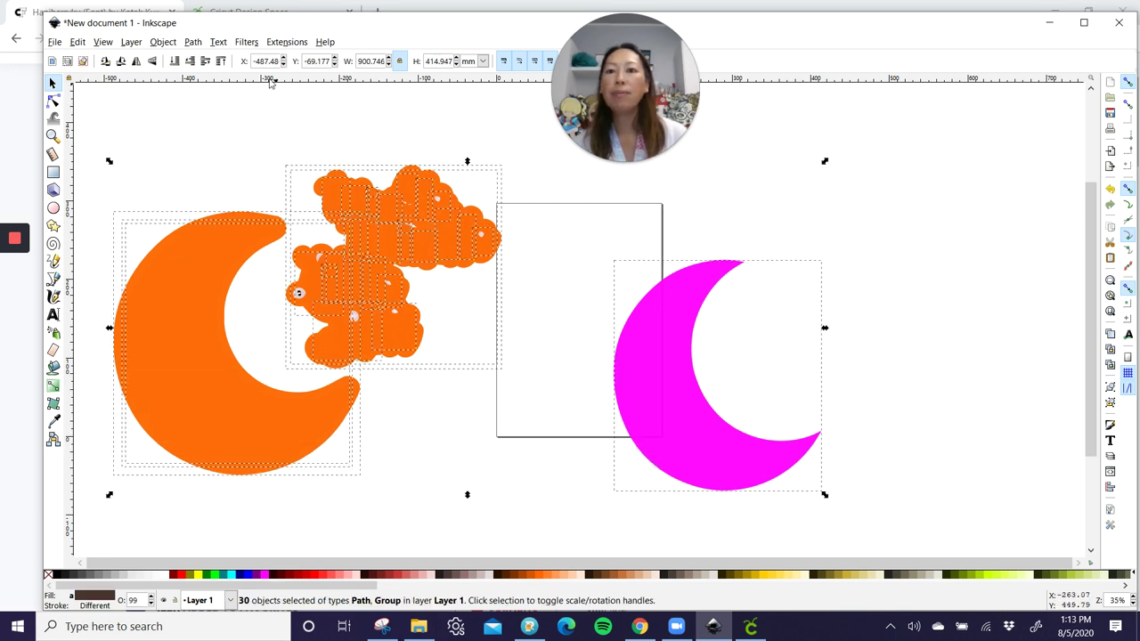
{"action": "left_click", "coordinate": [194, 42]}
{"action": "left_click", "coordinate": [201, 59]}
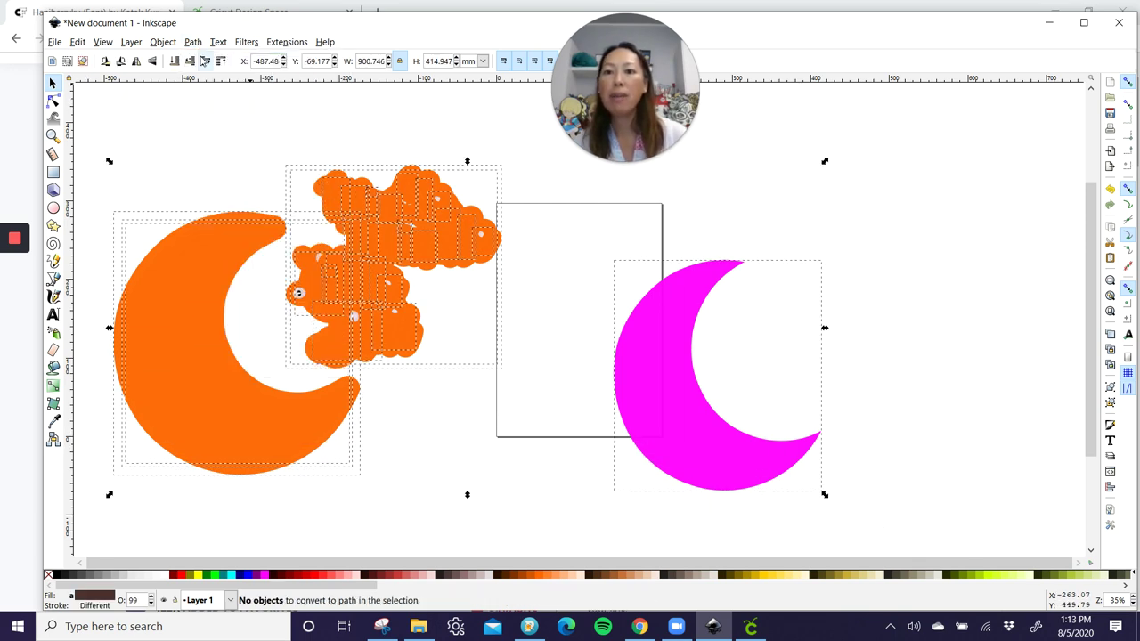
{"action": "left_click", "coordinate": [51, 43]}
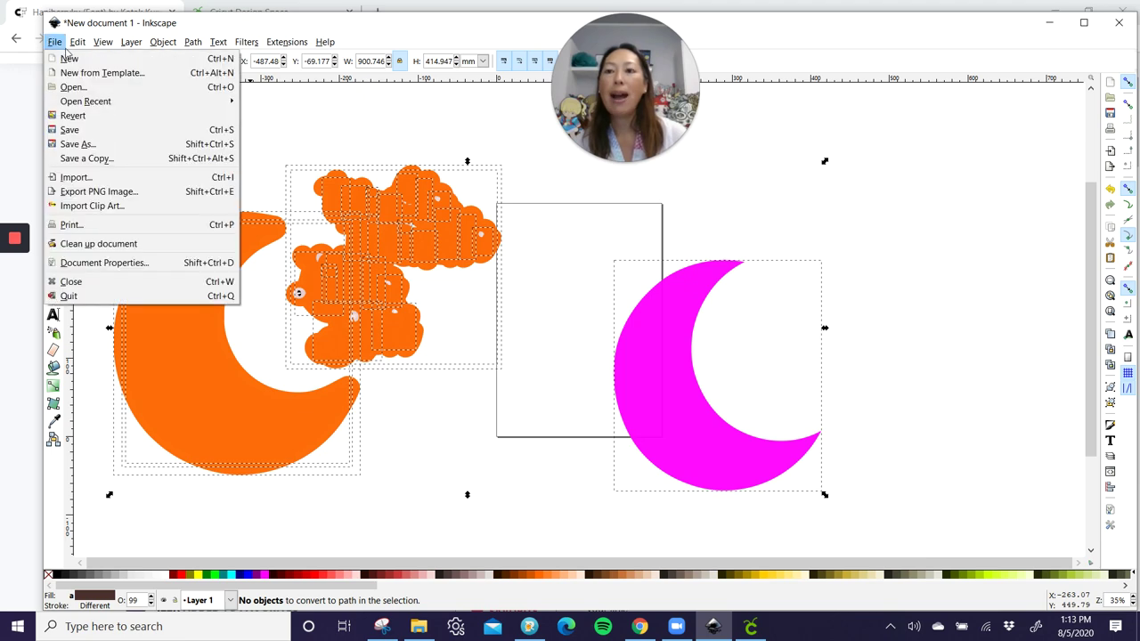
{"action": "left_click", "coordinate": [82, 144]}
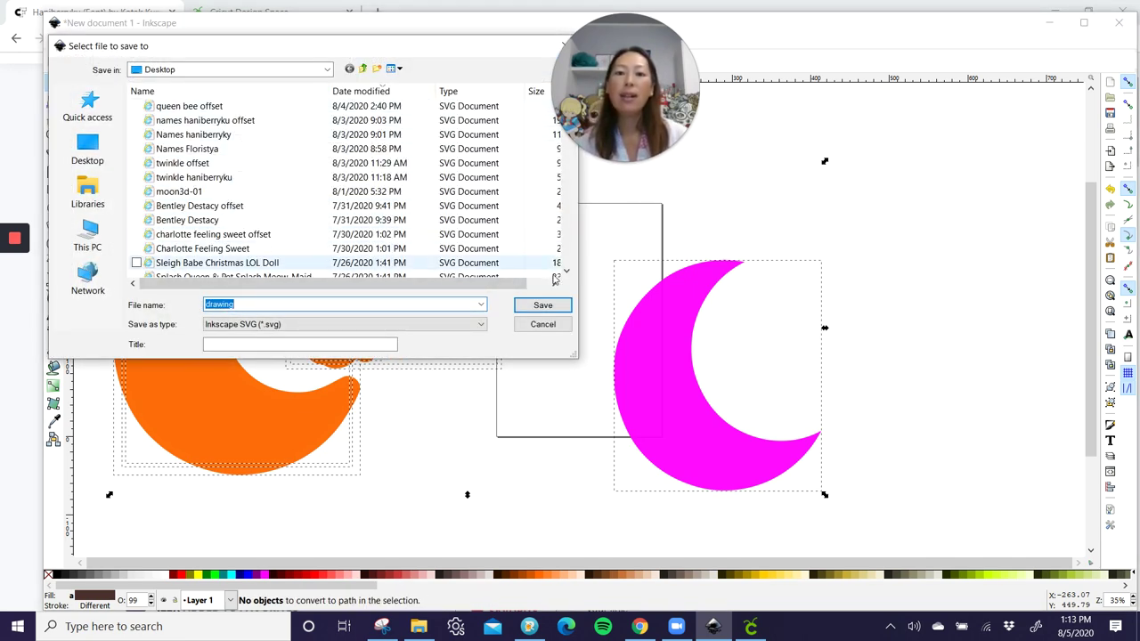
{"action": "left_click", "coordinate": [537, 326]}
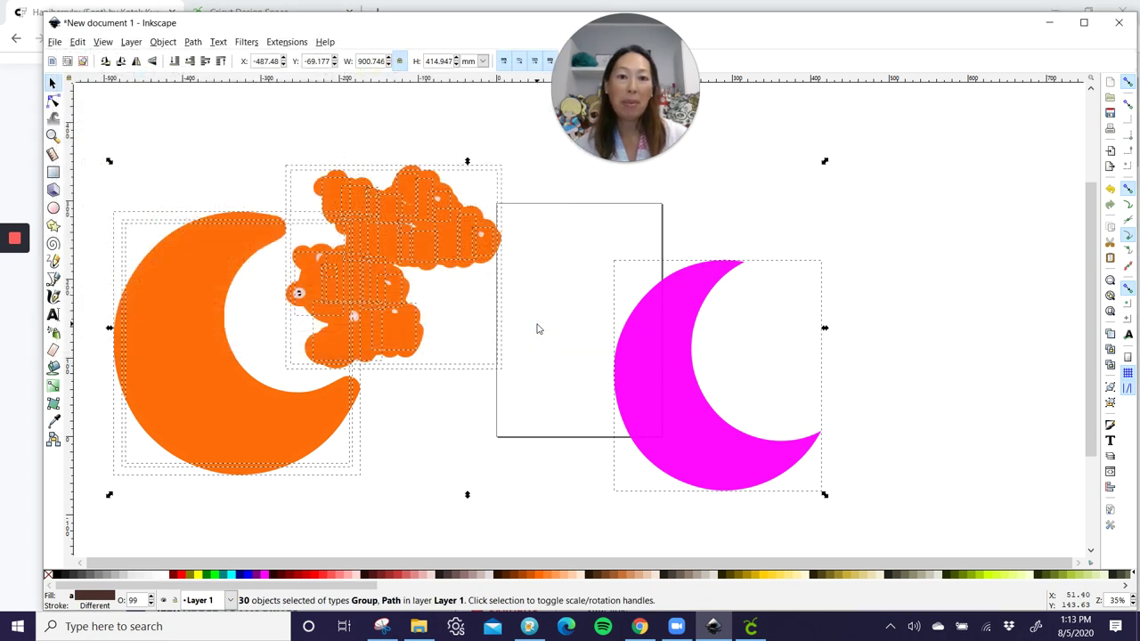
Switch to Cricut Design Space, browse the Desktop files available for image upload, and return to the canvas without uploading one.
{"action": "left_click", "coordinate": [751, 627]}
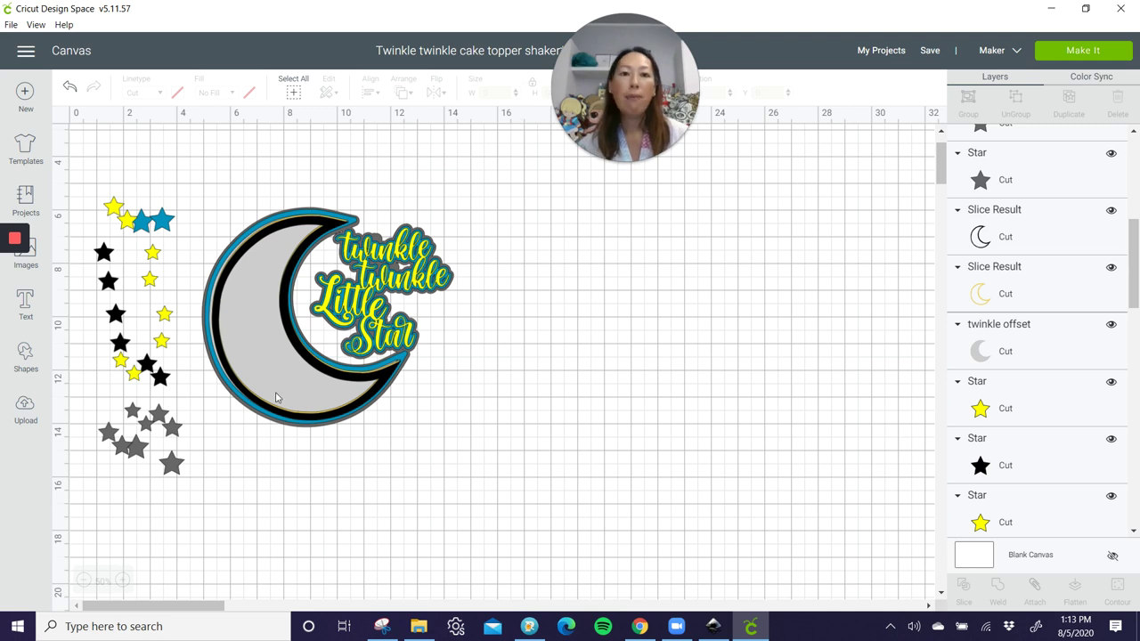
{"action": "left_click", "coordinate": [26, 410]}
{"action": "left_click", "coordinate": [317, 303]}
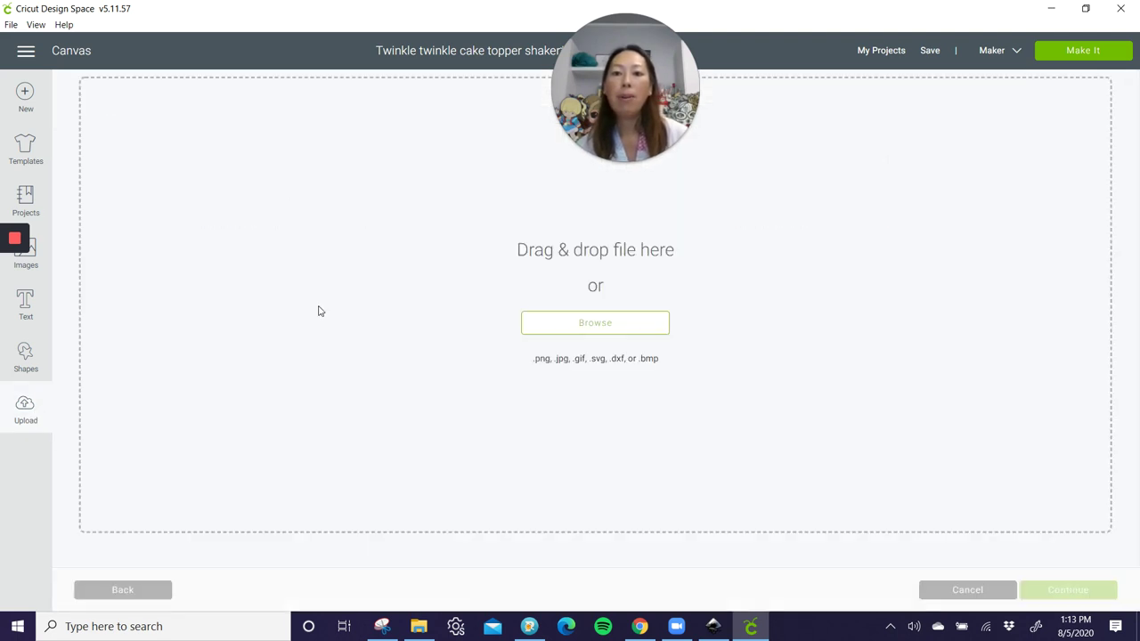
{"action": "left_click", "coordinate": [635, 326]}
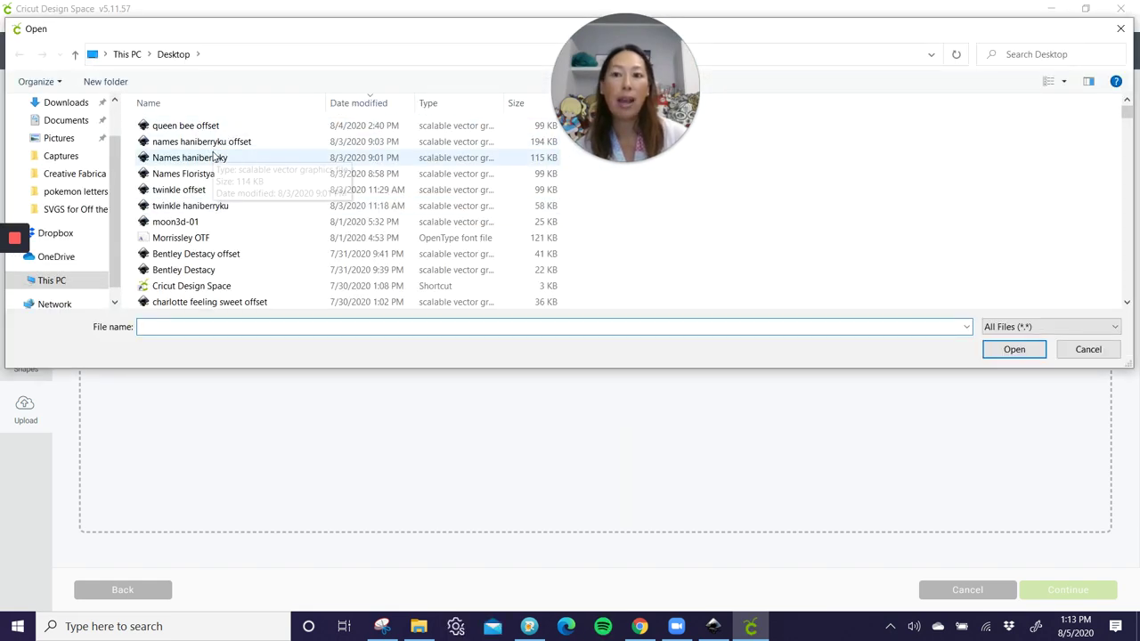
{"action": "left_click", "coordinate": [1088, 349]}
{"action": "left_click", "coordinate": [647, 334]}
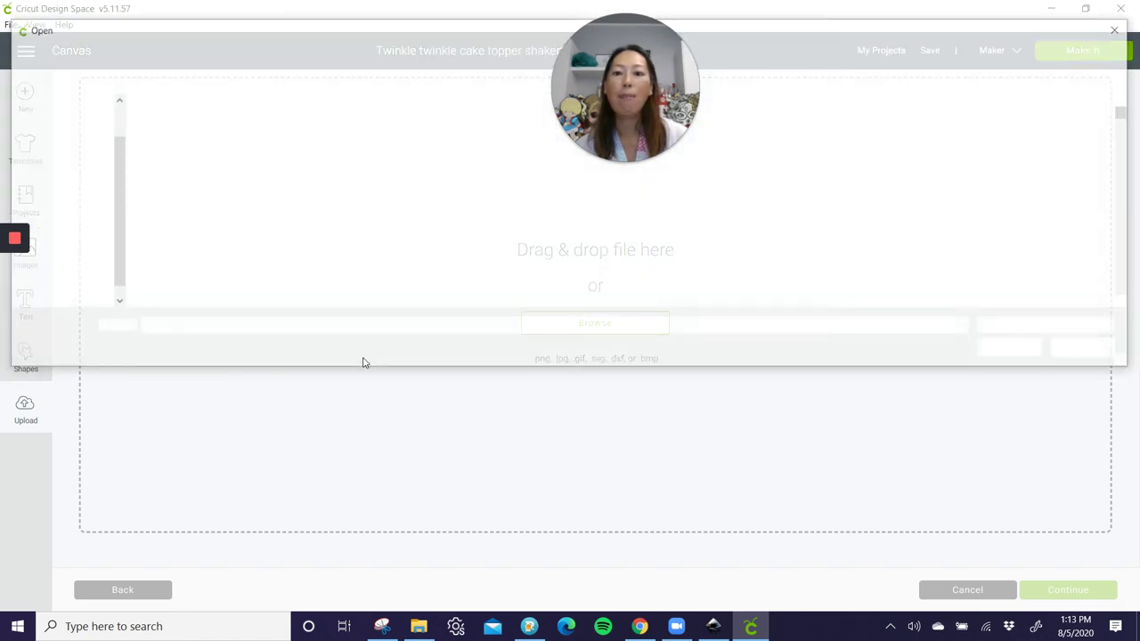
{"action": "left_click", "coordinate": [1106, 350]}
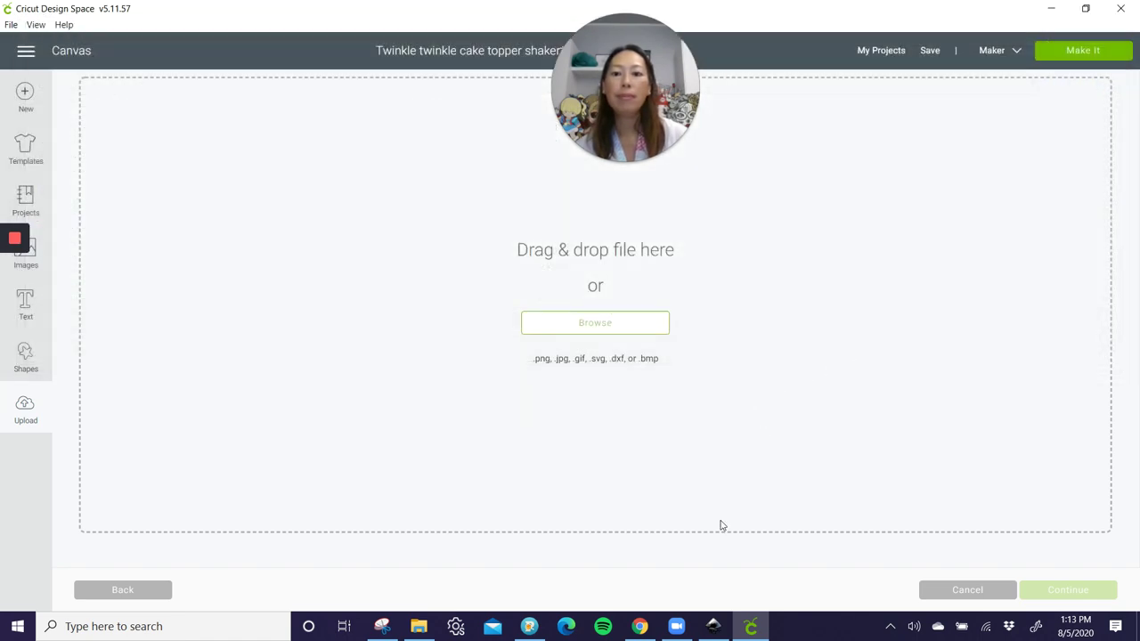
{"action": "left_click", "coordinate": [958, 594]}
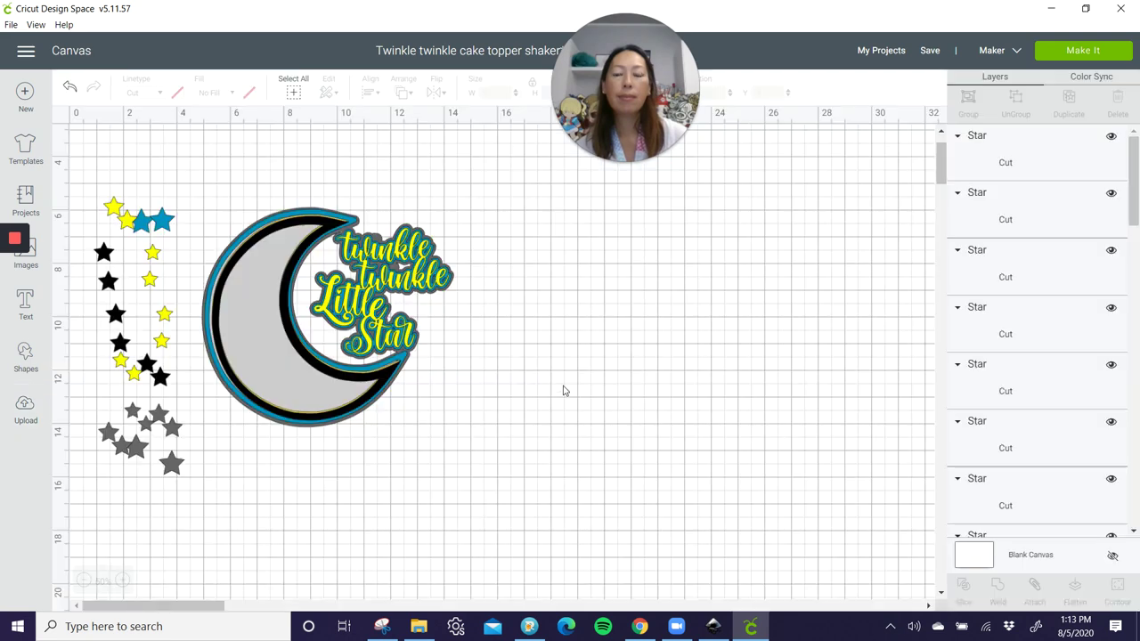
Insert the previously uploaded "twinkle offset" image into the canvas.
{"action": "left_click", "coordinate": [29, 412]}
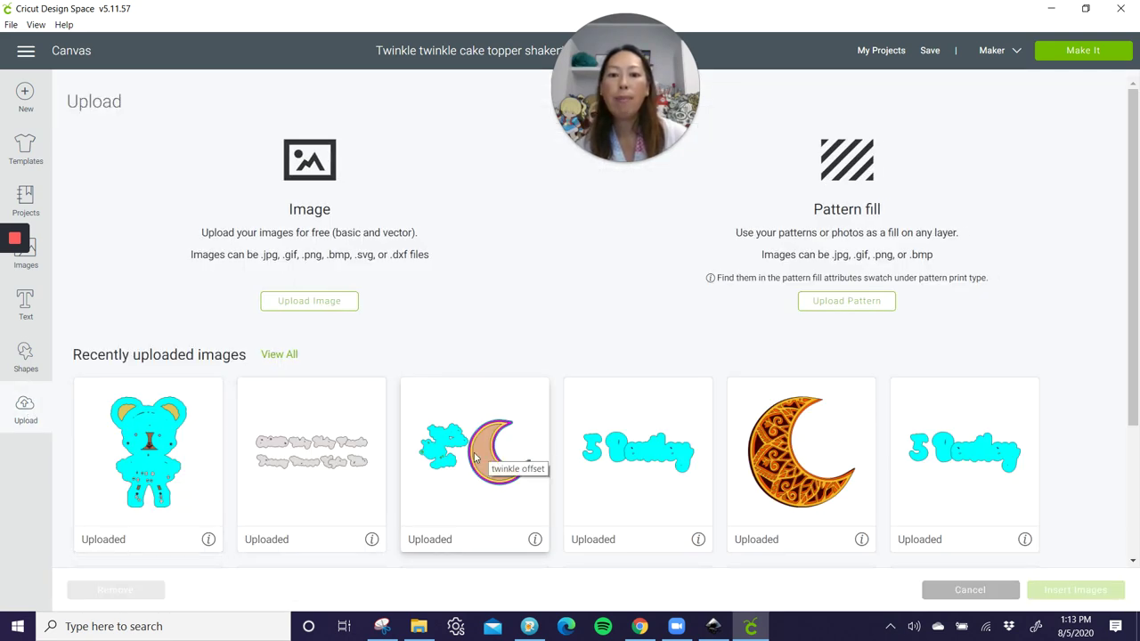
{"action": "left_click", "coordinate": [438, 450]}
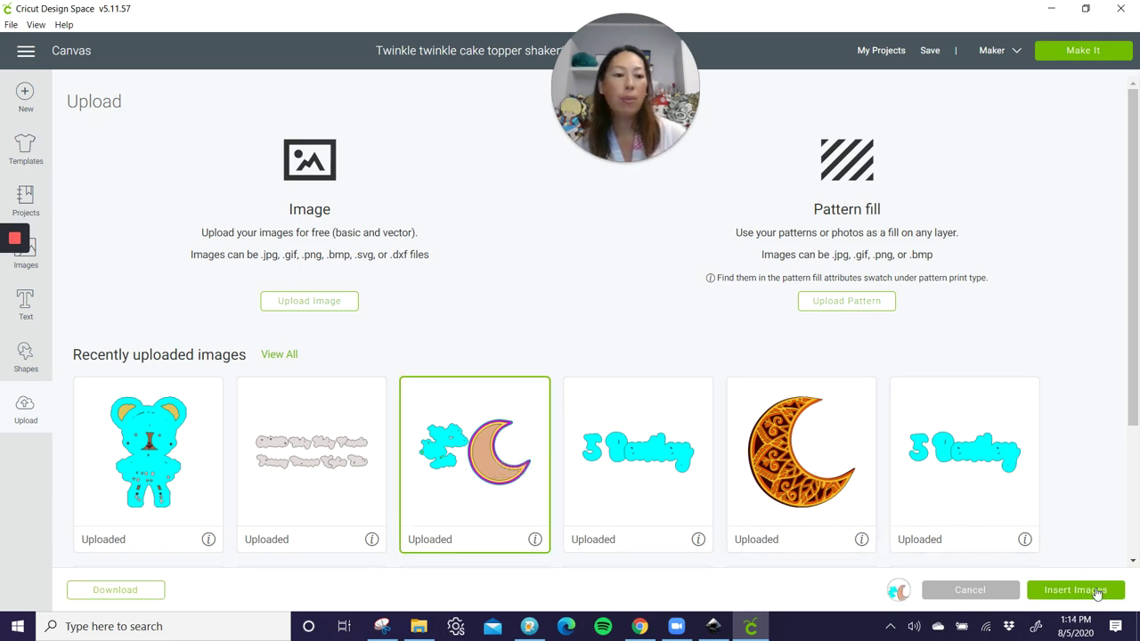
{"action": "left_click", "coordinate": [1074, 591]}
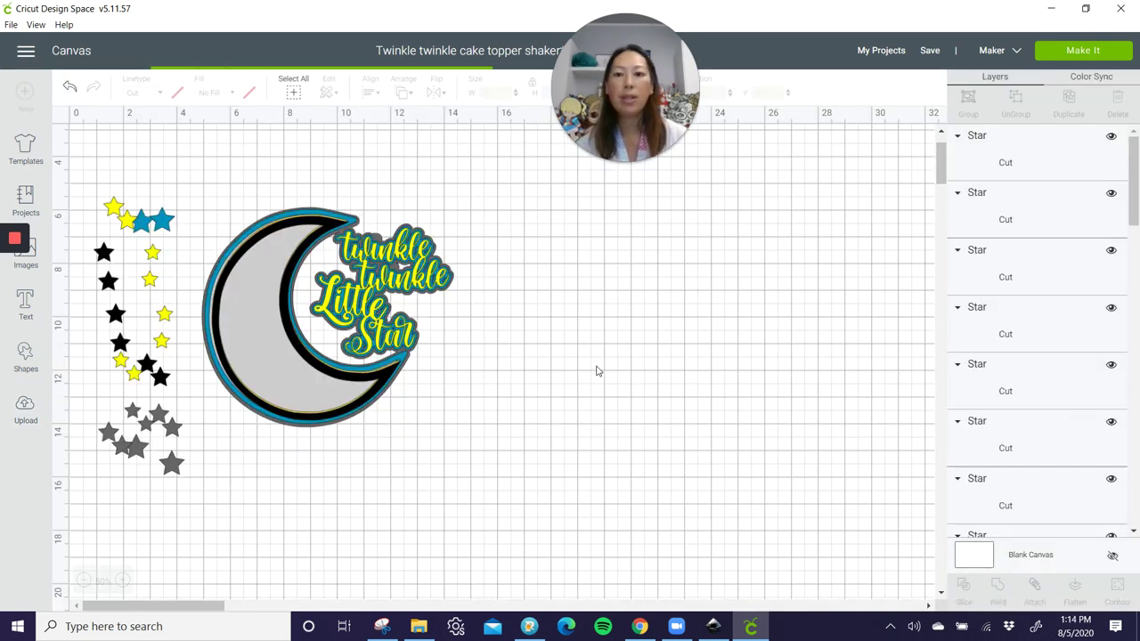
Set the inserted image's X position to 6, and move it to the right of the finished moon design at about X 17.3, Y 6.2.
{"action": "left_click", "coordinate": [379, 292]}
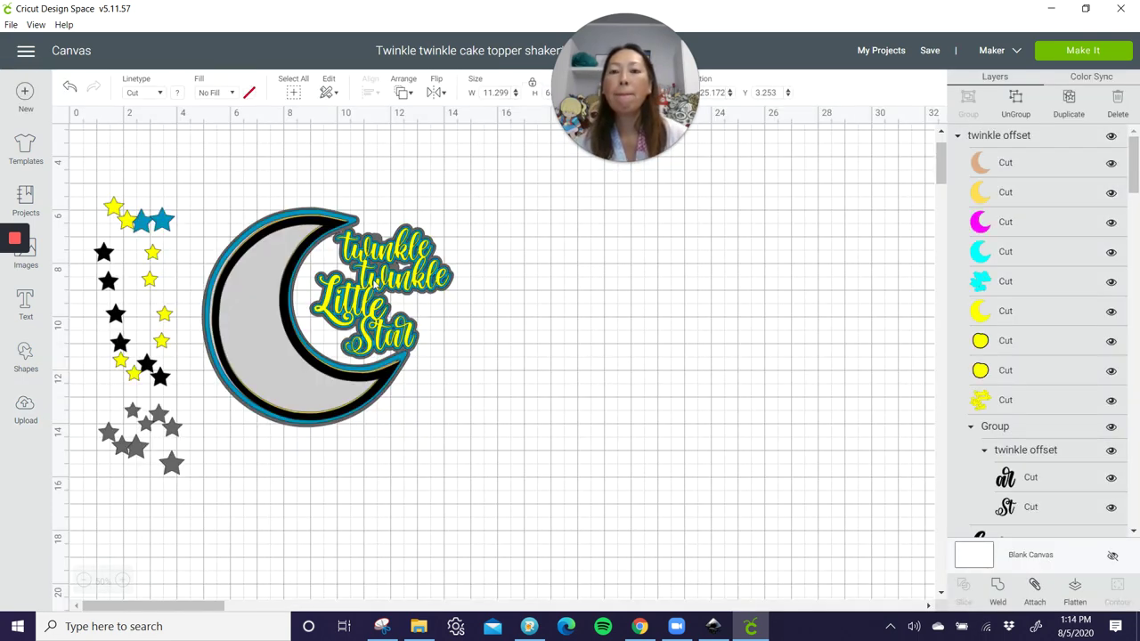
{"action": "scroll", "coordinate": [433, 247], "scroll_direction": "up", "scroll_amount": 2}
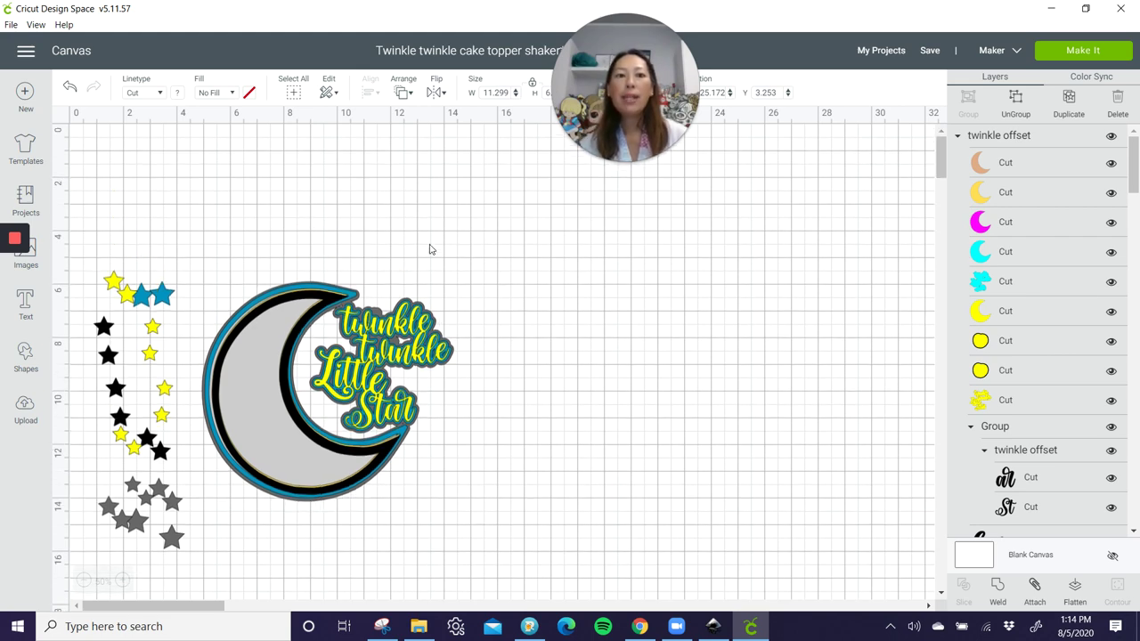
{"action": "scroll", "coordinate": [428, 250], "scroll_direction": "down", "scroll_amount": 15}
{"action": "scroll", "coordinate": [428, 251], "scroll_direction": "up", "scroll_amount": 16}
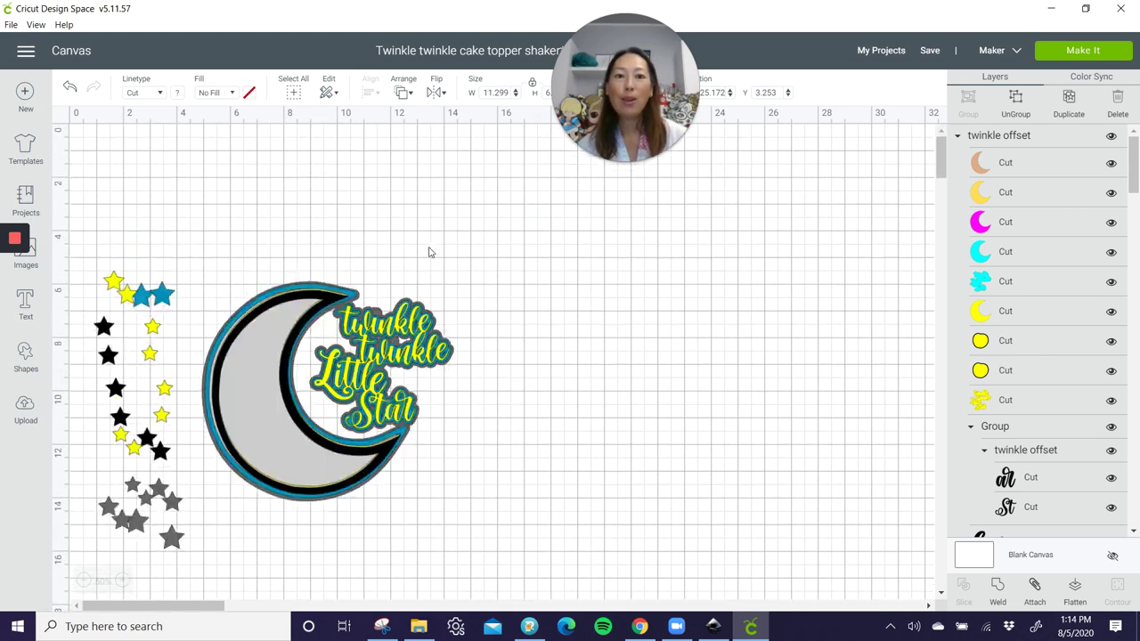
{"action": "scroll", "coordinate": [428, 252], "scroll_direction": "down", "scroll_amount": 3}
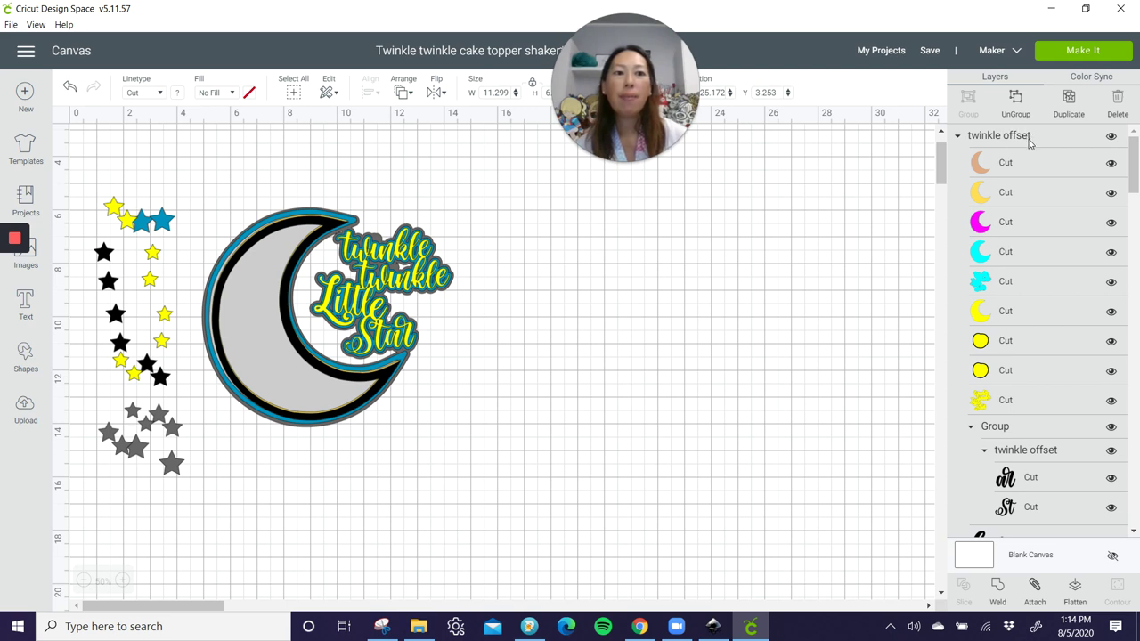
{"action": "left_click_drag", "start_coordinate": [668, 87], "coordinate": [936, 82]}
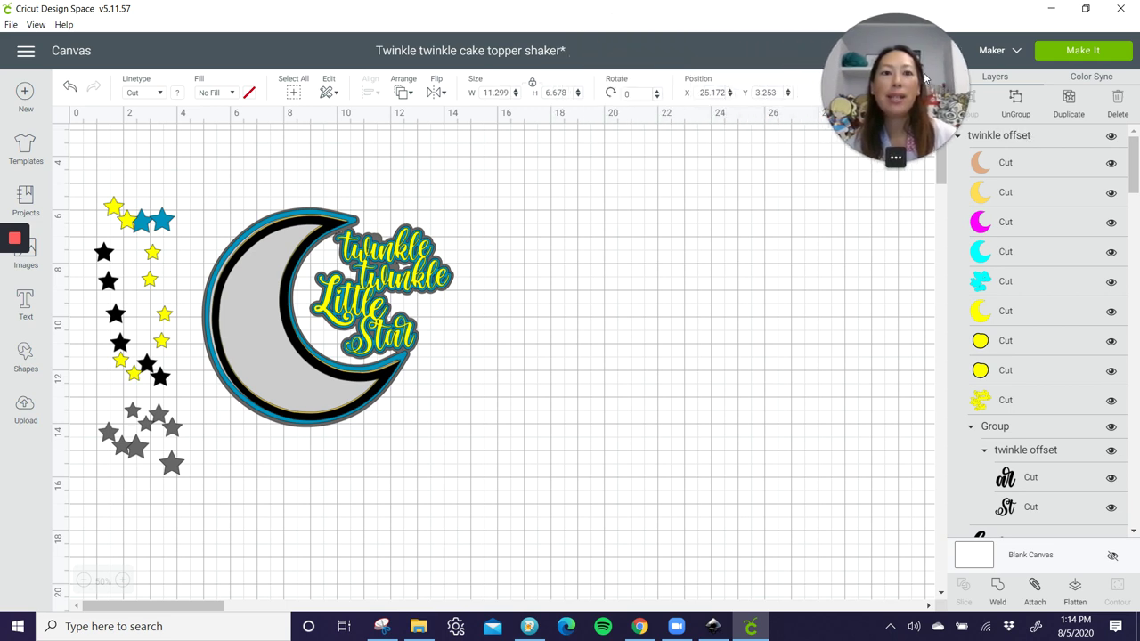
{"action": "left_click", "coordinate": [712, 92]}
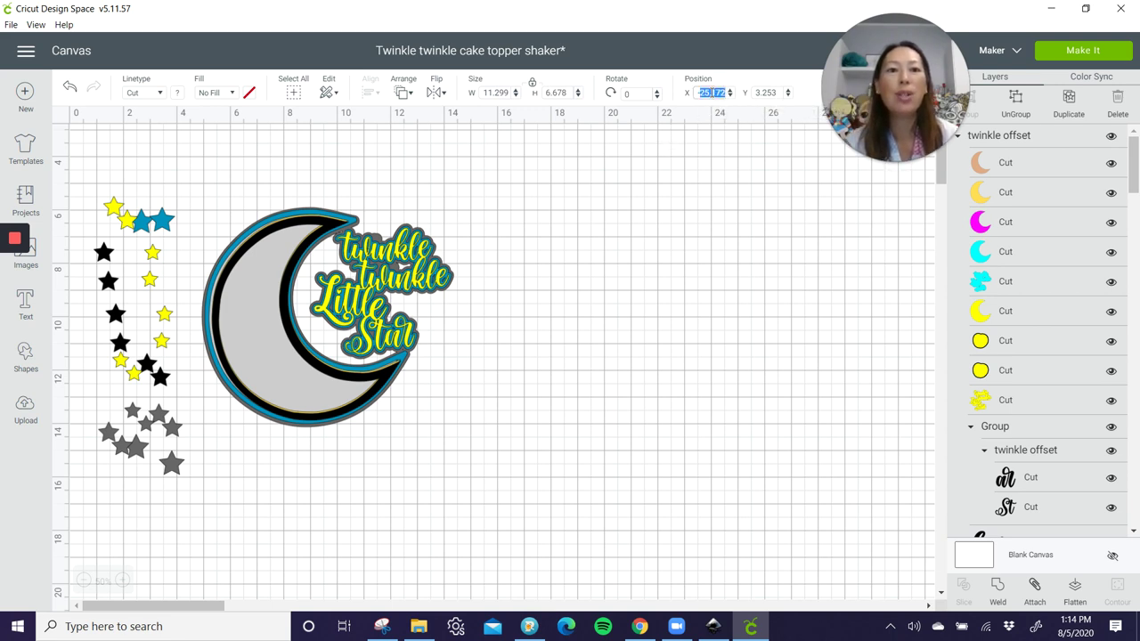
{"action": "type", "text": "6"}
{"action": "key", "text": "Tab"}
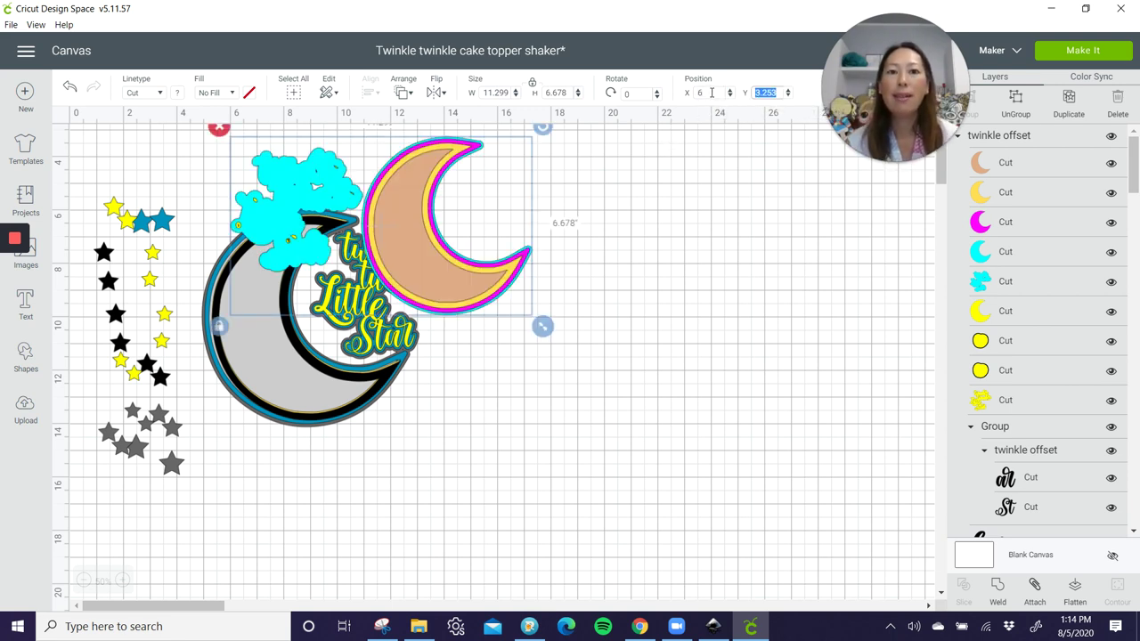
{"action": "left_click_drag", "start_coordinate": [401, 188], "coordinate": [708, 264]}
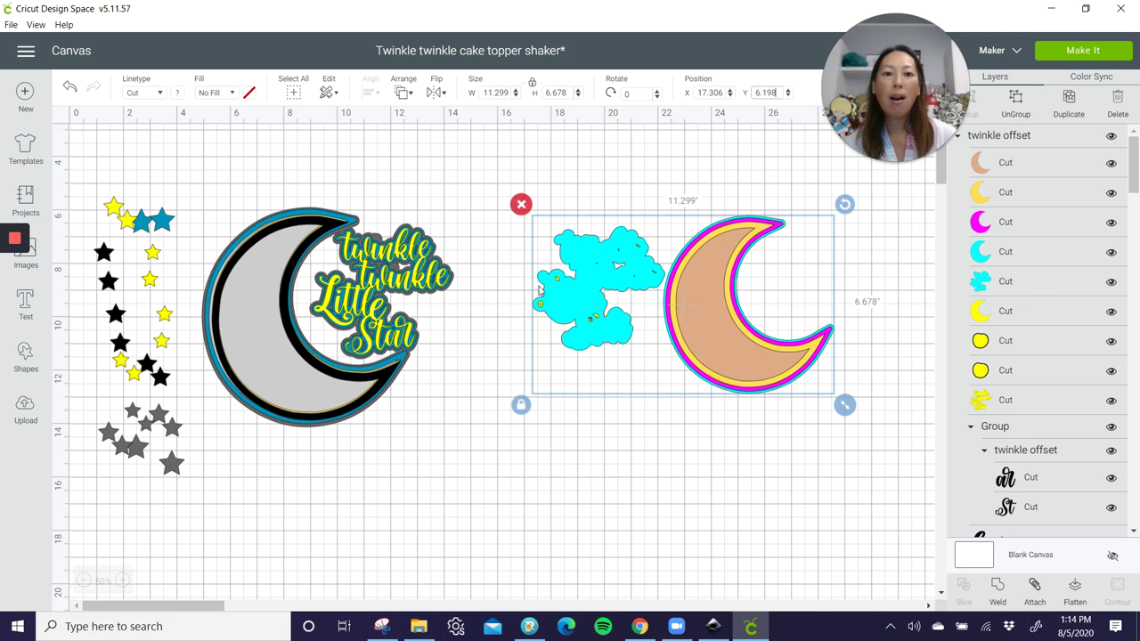
Ungroup the twinkle offset image and move the cyan lettering backing below the yellow one, to about X 17.1, Y 13.1.
{"action": "mouse_move", "coordinate": [924, 145]}
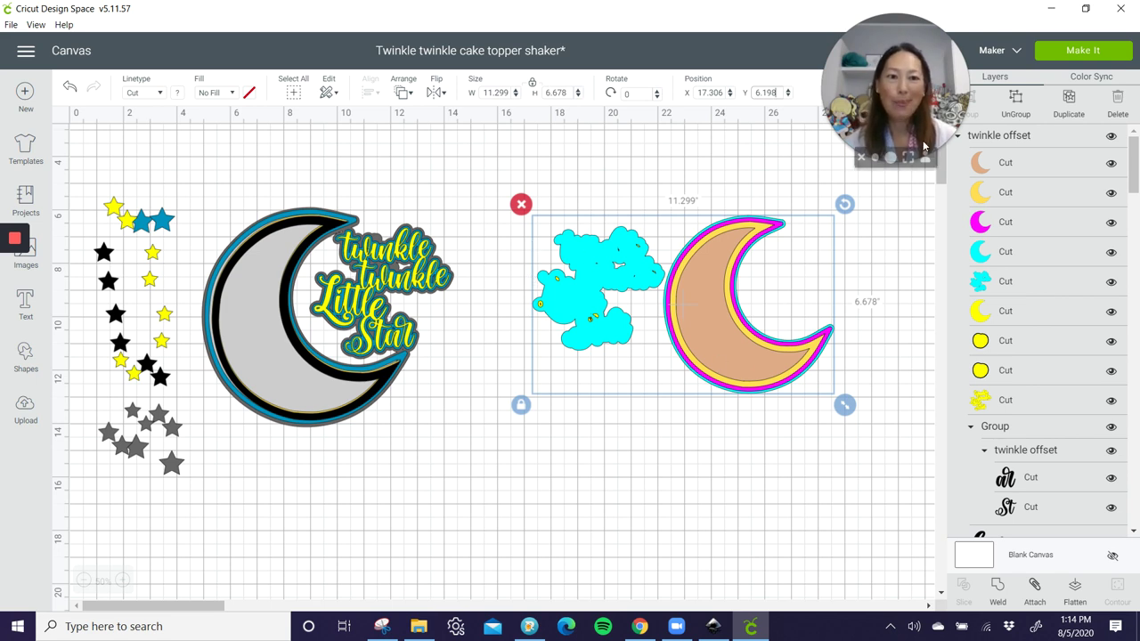
{"action": "left_click_drag", "start_coordinate": [924, 145], "coordinate": [619, 145]}
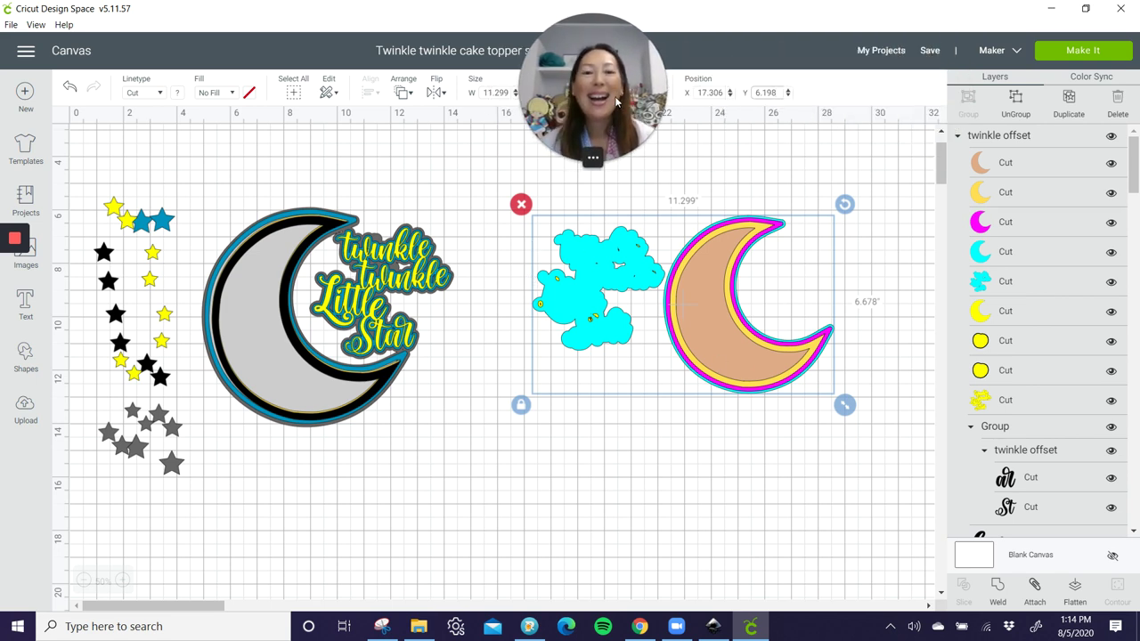
{"action": "left_click", "coordinate": [612, 439]}
{"action": "left_click", "coordinate": [713, 361]}
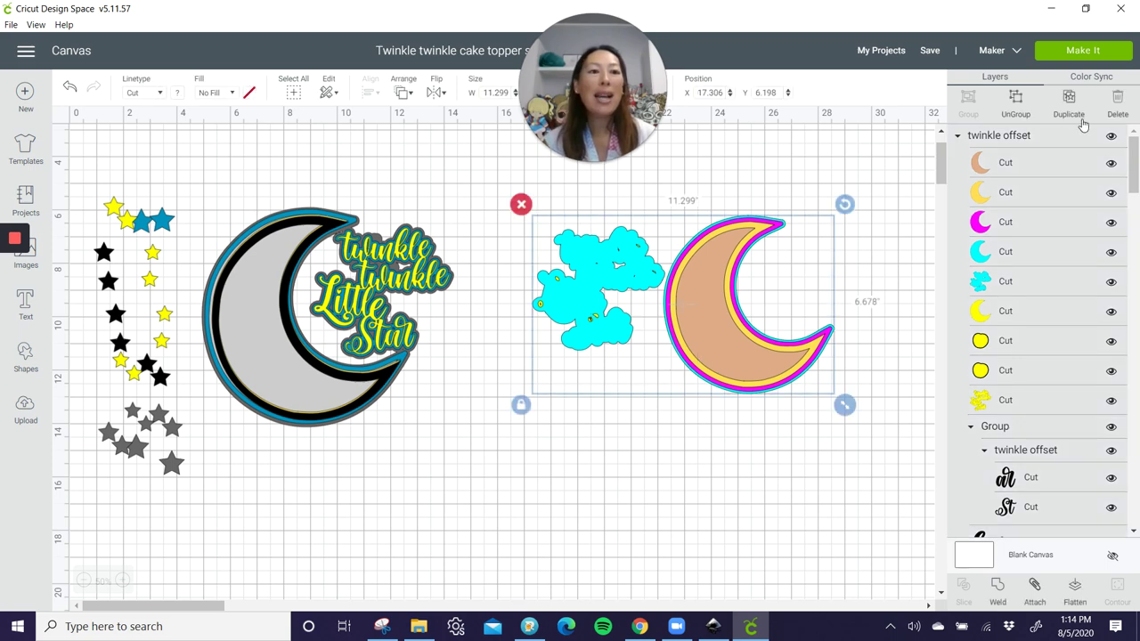
{"action": "left_click", "coordinate": [1016, 100]}
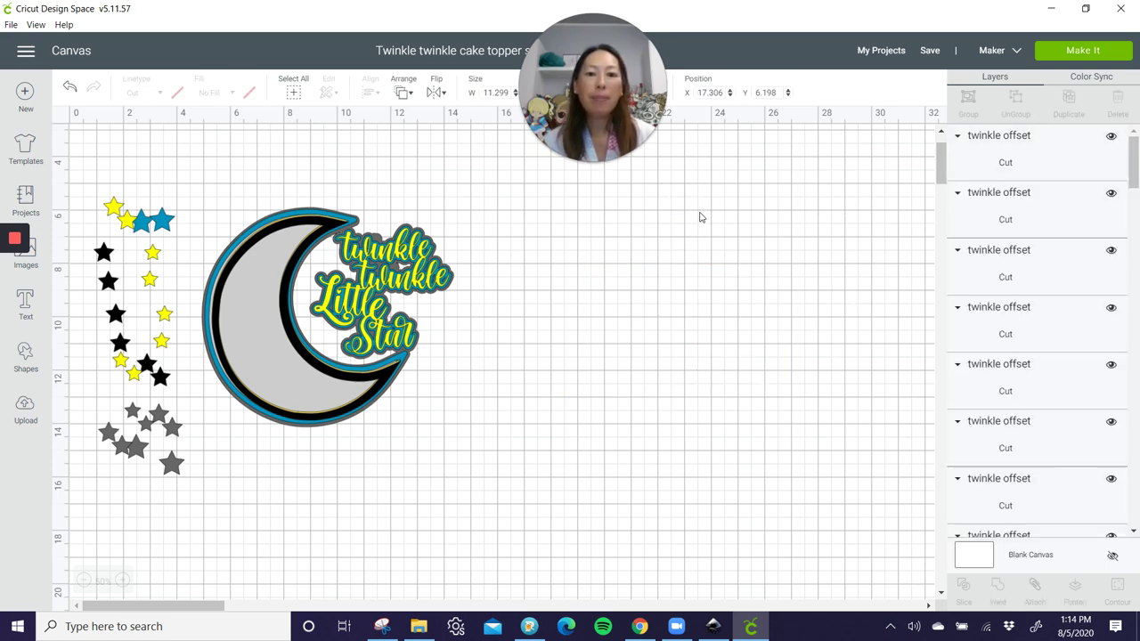
{"action": "left_click_drag", "start_coordinate": [595, 265], "coordinate": [590, 438]}
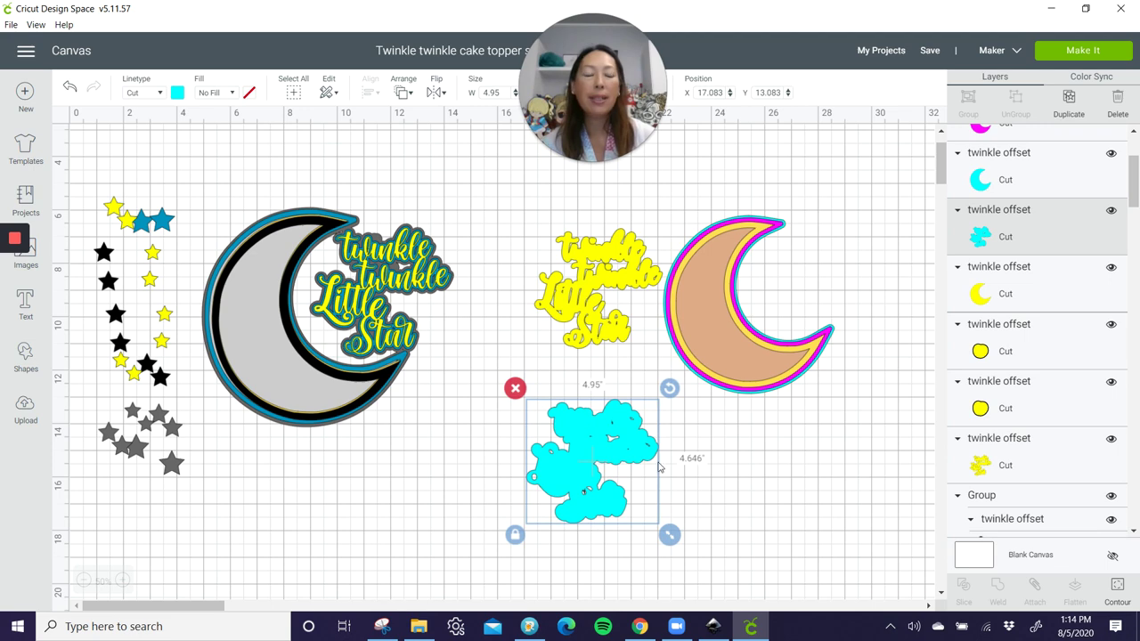
Hide all contours of the cyan lettering backing, and turn the large irregular cutout in its upper part back on.
{"action": "left_click", "coordinate": [1116, 588]}
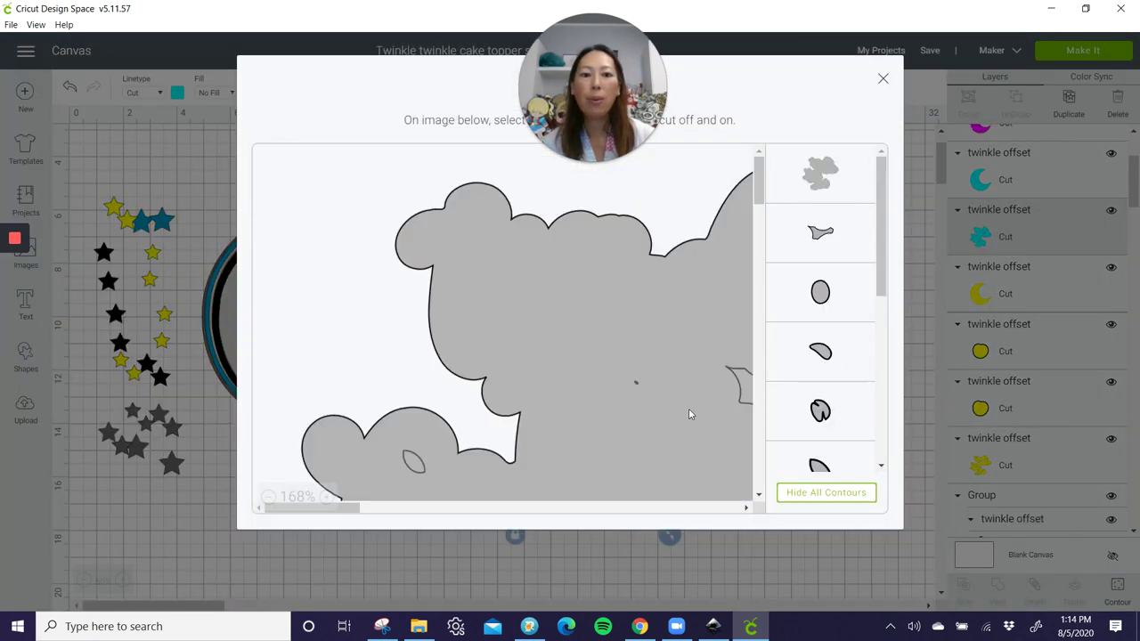
{"action": "left_click", "coordinate": [832, 499]}
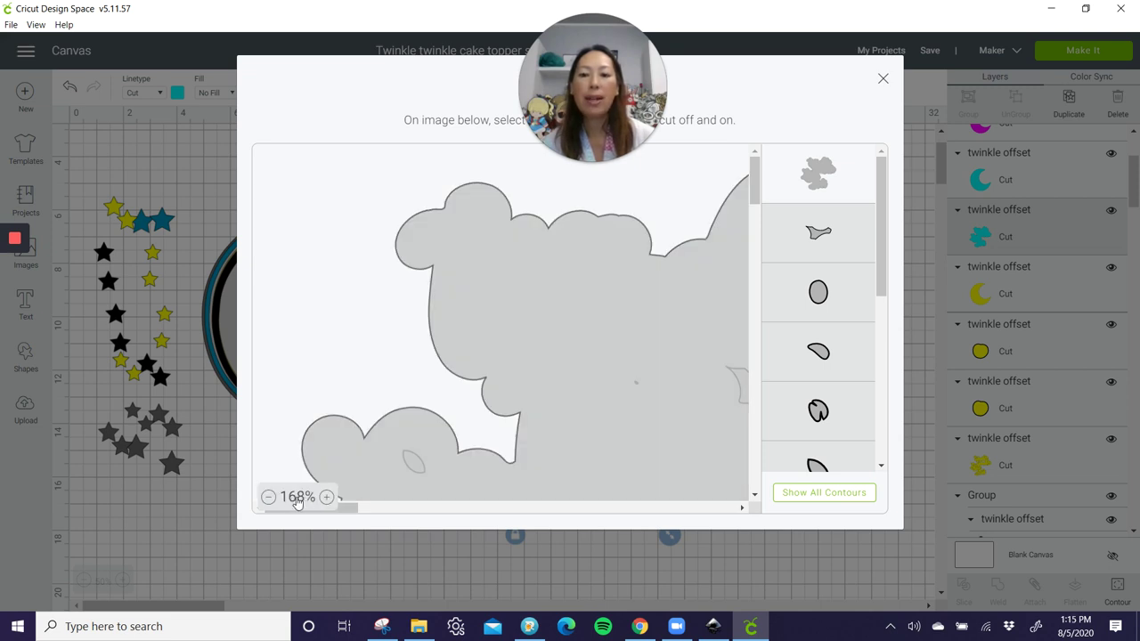
{"action": "left_click", "coordinate": [298, 498]}
{"action": "scroll", "coordinate": [446, 306], "scroll_direction": "down", "scroll_amount": 2}
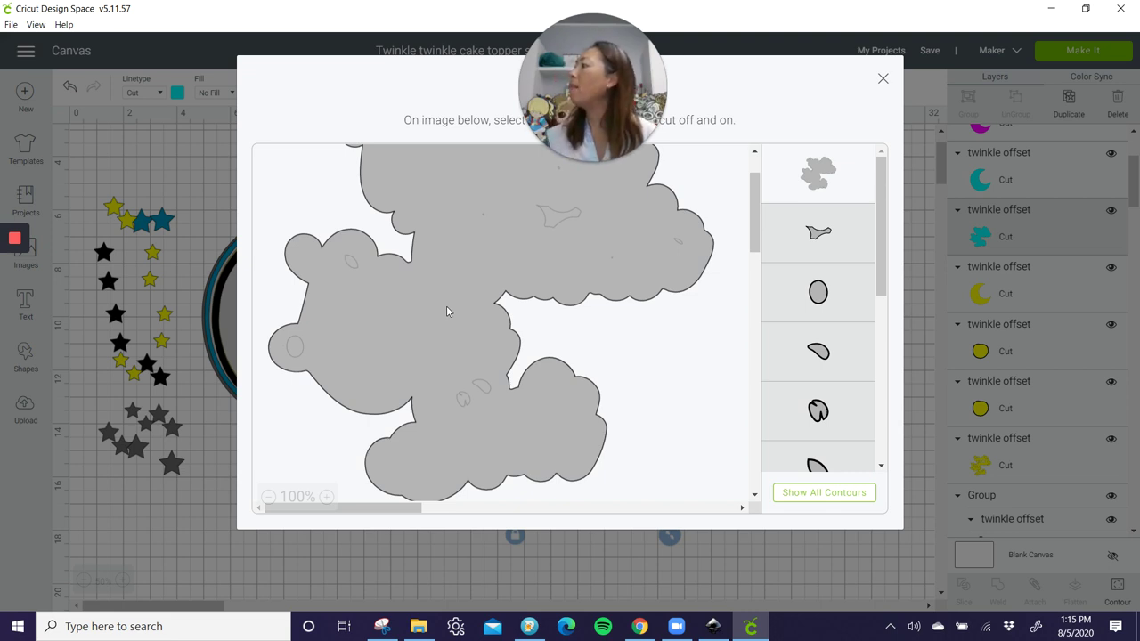
{"action": "left_click", "coordinate": [556, 219]}
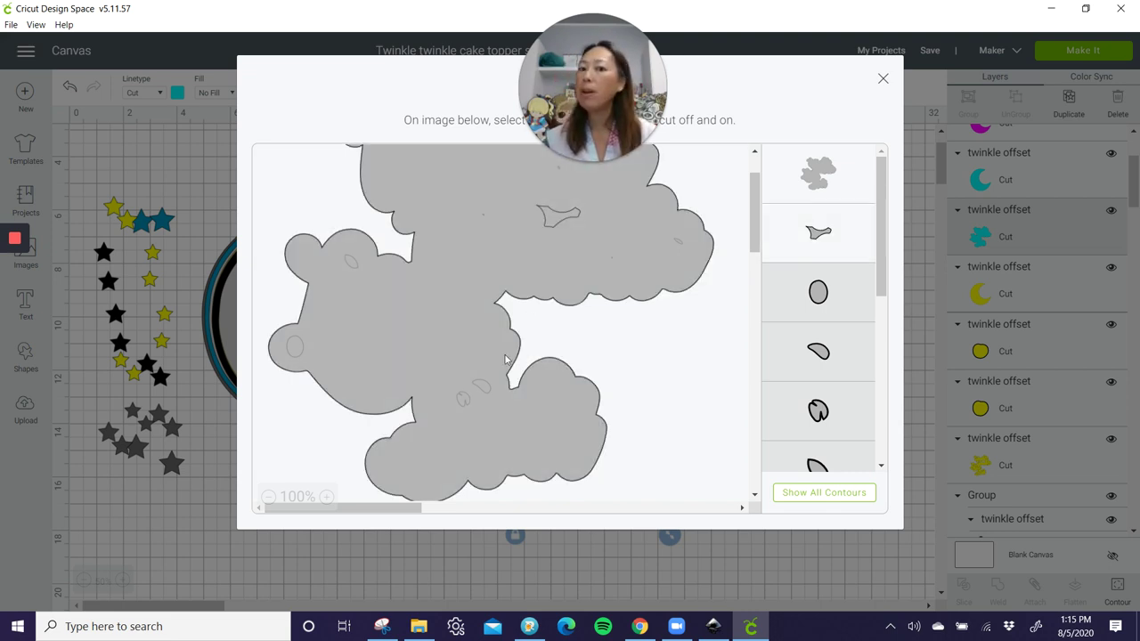